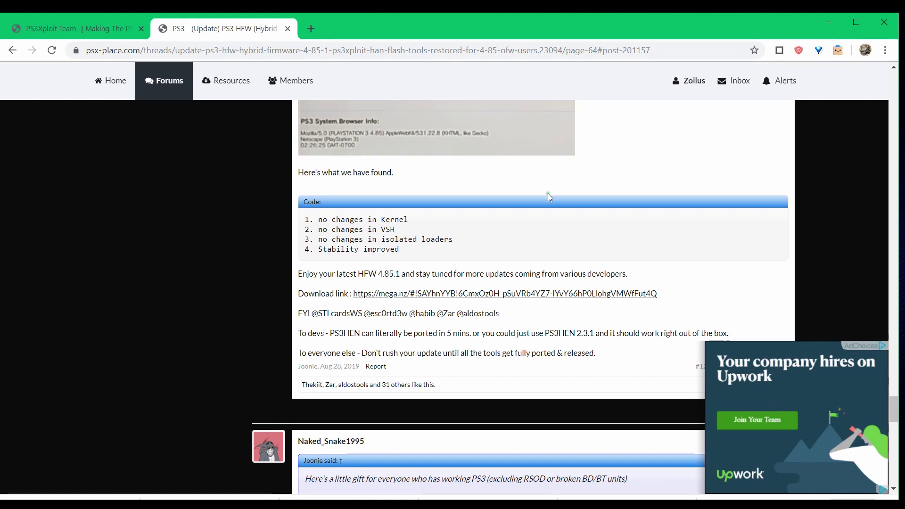
Review the HFW 4.85.1 notes in the PSX-Place thread, then switch to the PS3Xploit Team site.
{"action": "scroll", "coordinate": [549, 193], "scroll_direction": "up", "scroll_amount": 1}
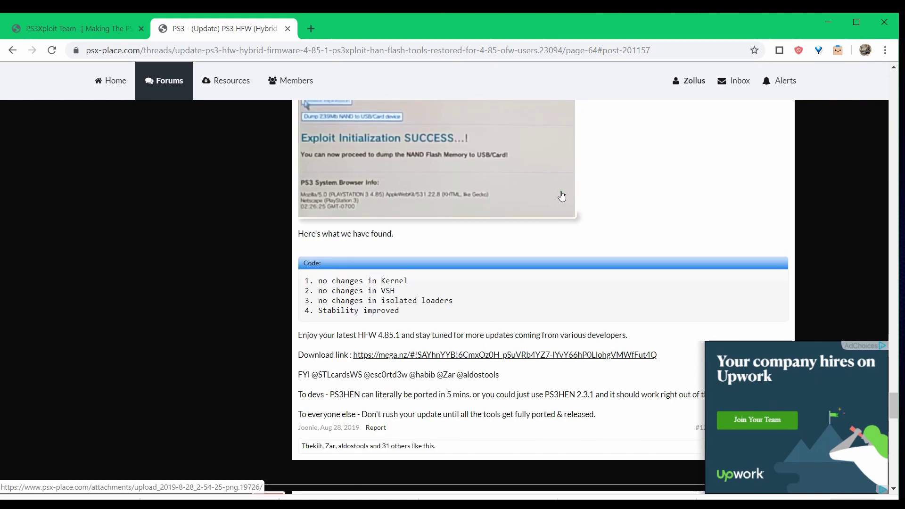
{"action": "scroll", "coordinate": [561, 195], "scroll_direction": "down", "scroll_amount": 1}
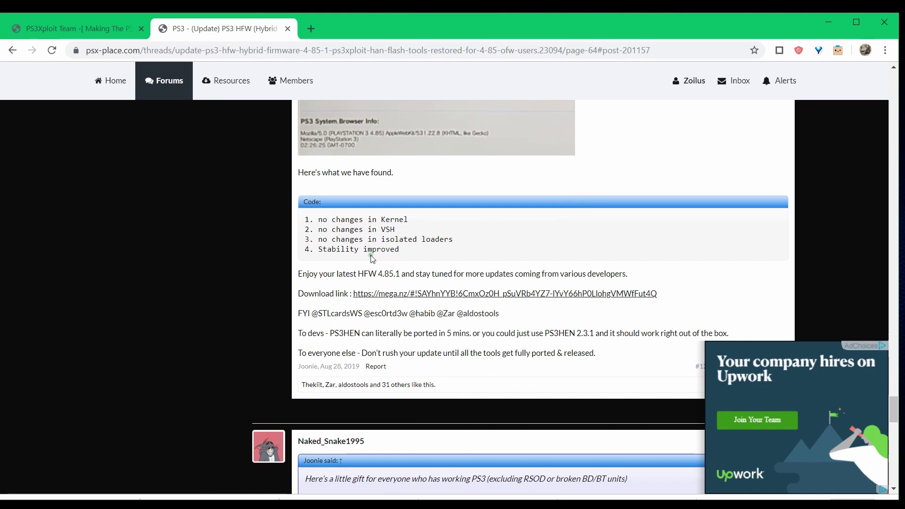
{"action": "left_click_drag", "start_coordinate": [358, 274], "coordinate": [400, 274]}
{"action": "left_click", "coordinate": [436, 273]}
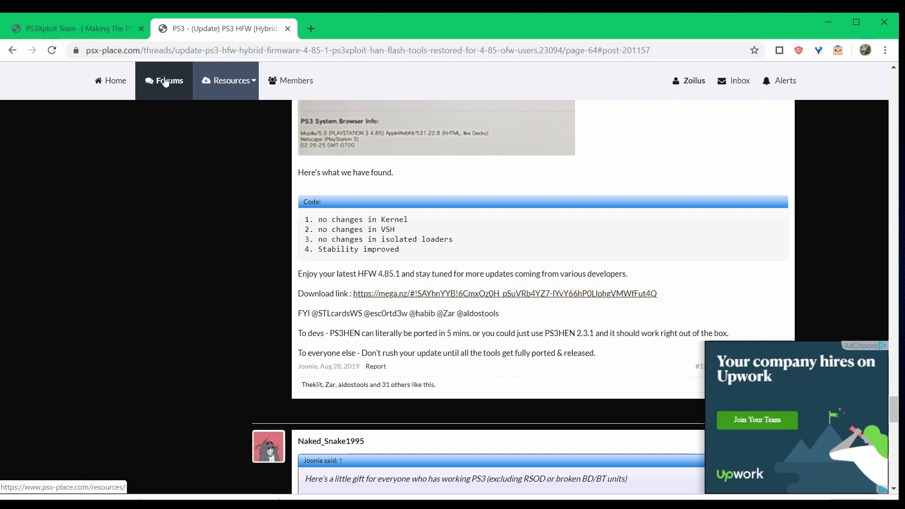
{"action": "left_click", "coordinate": [92, 33]}
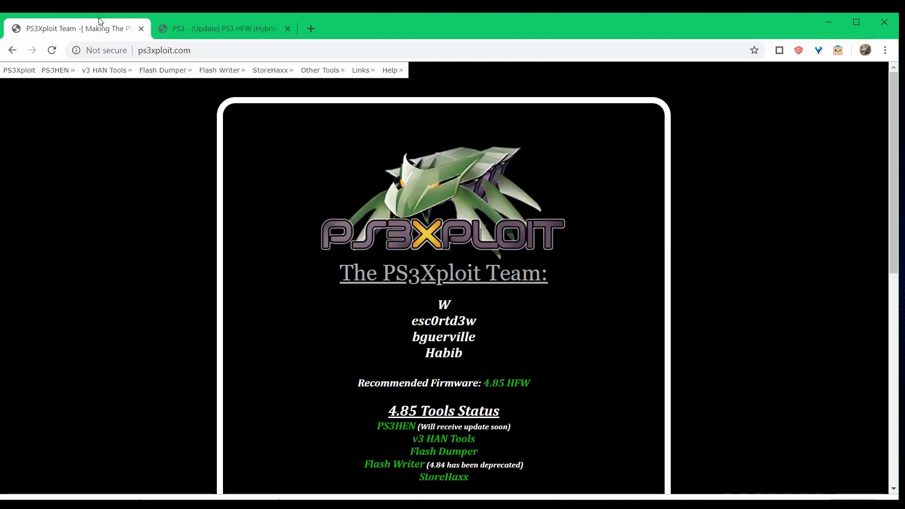
Download the v3 HAN Tools release files for 4.85 and reposition the USB drive window.
{"action": "mouse_move", "coordinate": [109, 74]}
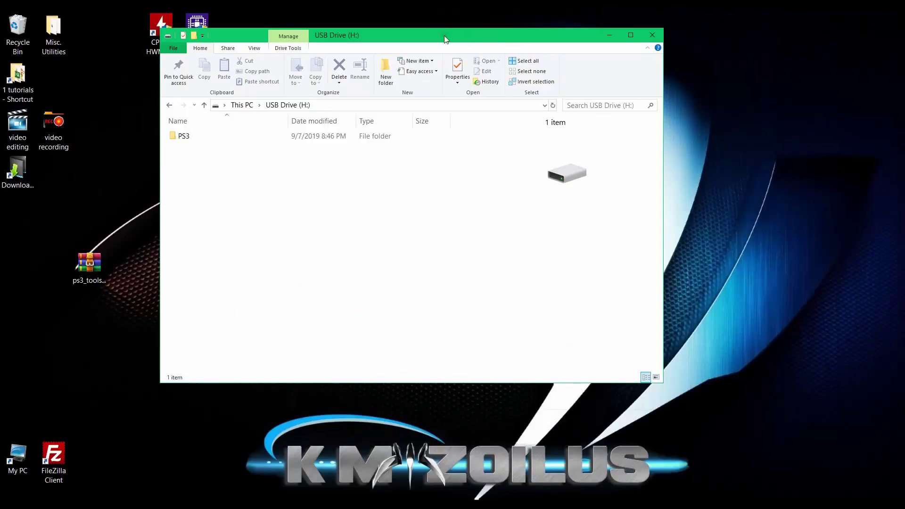
{"action": "left_click_drag", "start_coordinate": [444, 35], "coordinate": [576, 98]}
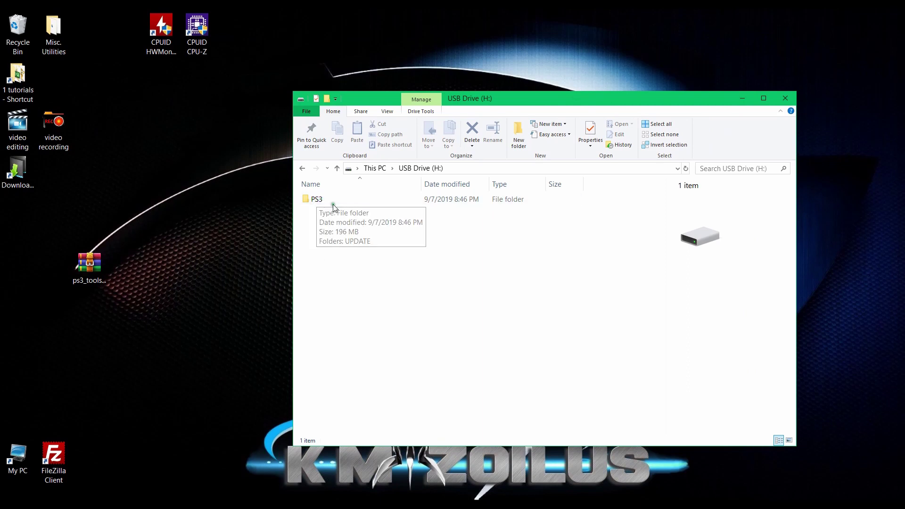
{"action": "double_click", "coordinate": [317, 201]}
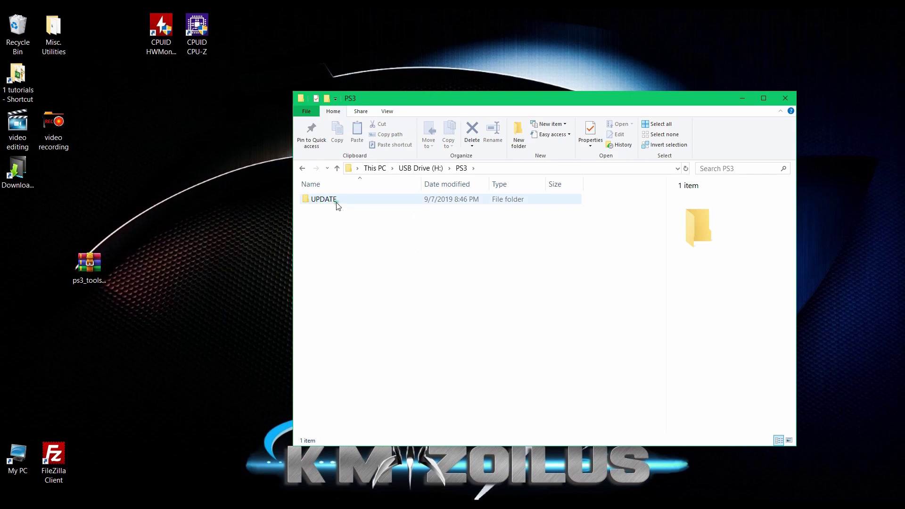
{"action": "left_click", "coordinate": [322, 201]}
{"action": "double_click", "coordinate": [322, 201]}
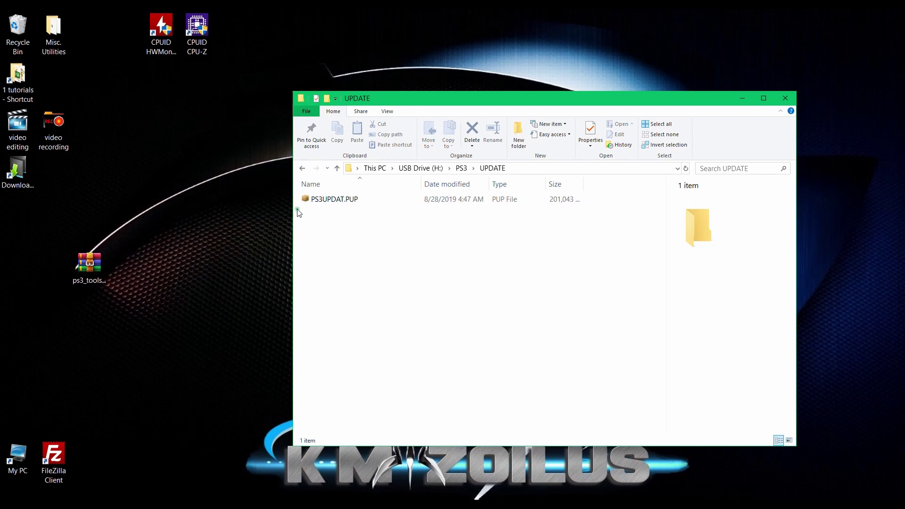
{"action": "left_click", "coordinate": [324, 202]}
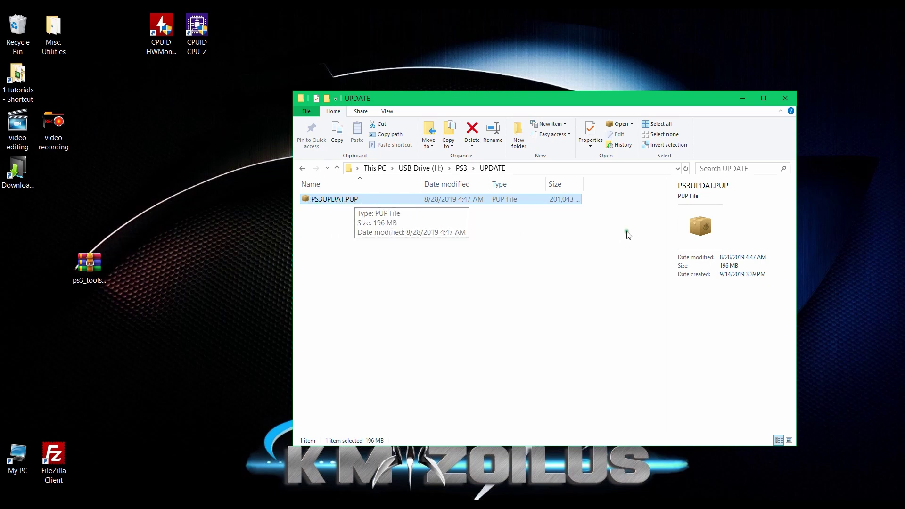
{"action": "left_click", "coordinate": [360, 247]}
{"action": "key", "text": "BackSpace"}
{"action": "key", "text": "BackSpace"}
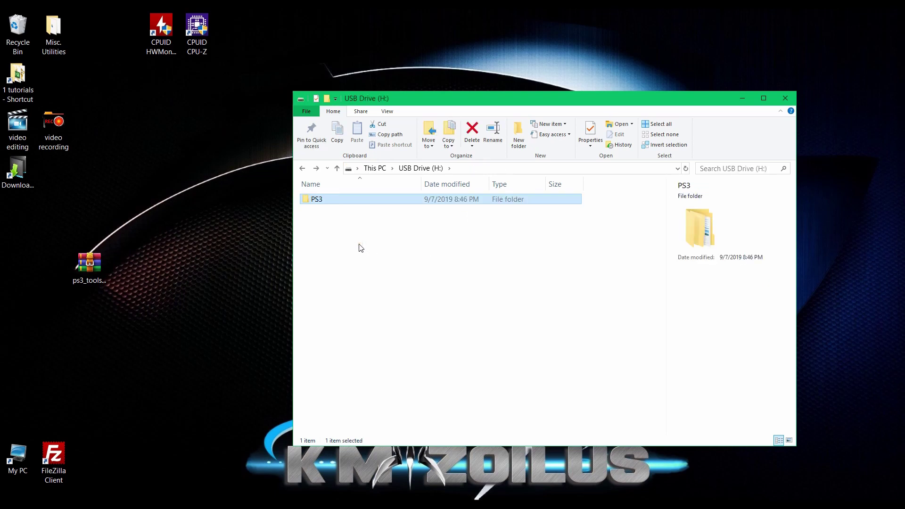
{"action": "key", "text": "BackSpace"}
{"action": "double_click", "coordinate": [573, 264]}
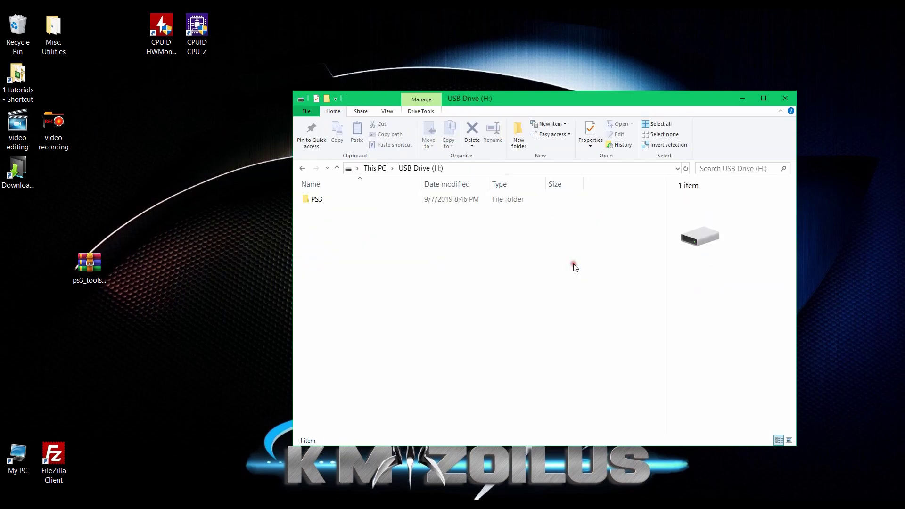
Extract han_supportfiles-485.zip from the ps3_tools archive's release folder onto the desktop.
{"action": "left_click_drag", "start_coordinate": [536, 100], "coordinate": [559, 86]}
{"action": "left_click", "coordinate": [90, 266]}
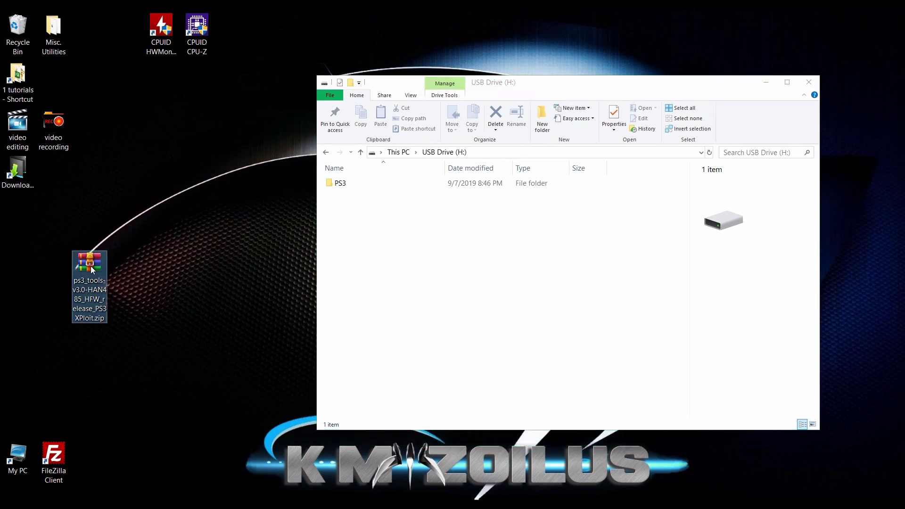
{"action": "left_click_drag", "start_coordinate": [90, 266], "coordinate": [98, 219]}
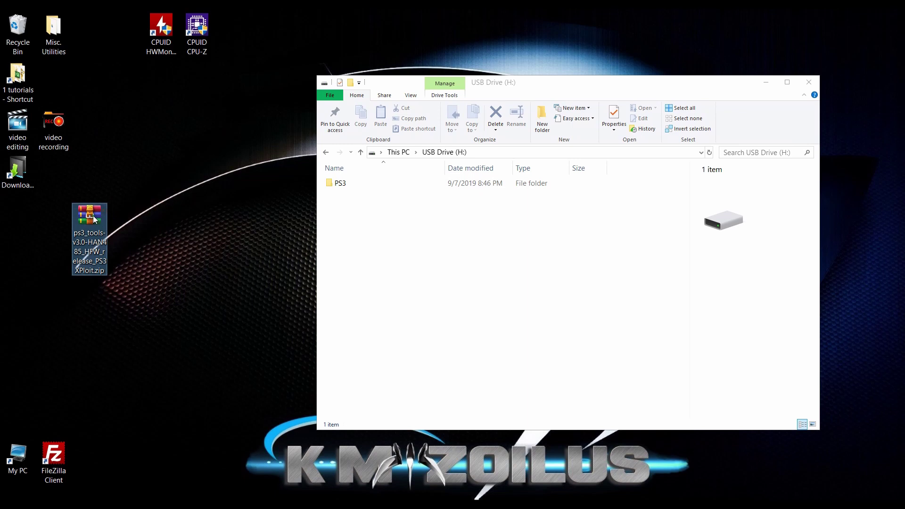
{"action": "double_click", "coordinate": [94, 218]}
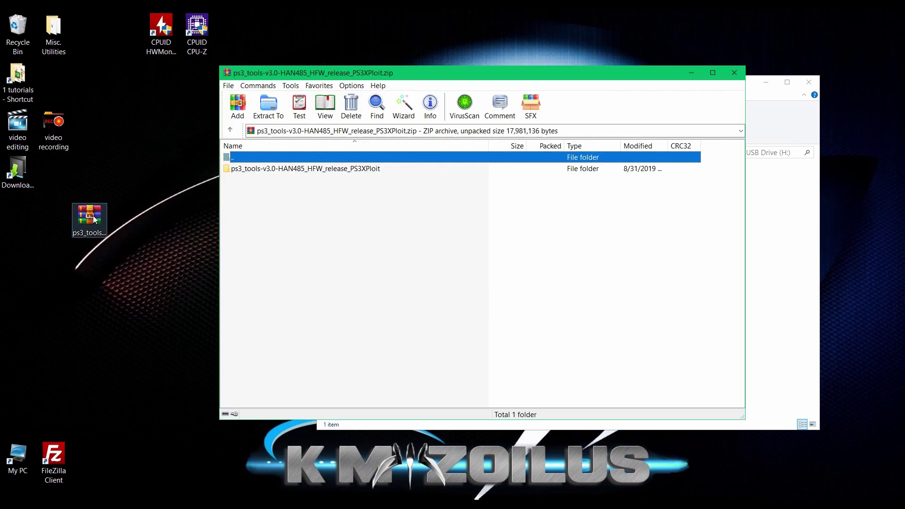
{"action": "double_click", "coordinate": [292, 169]}
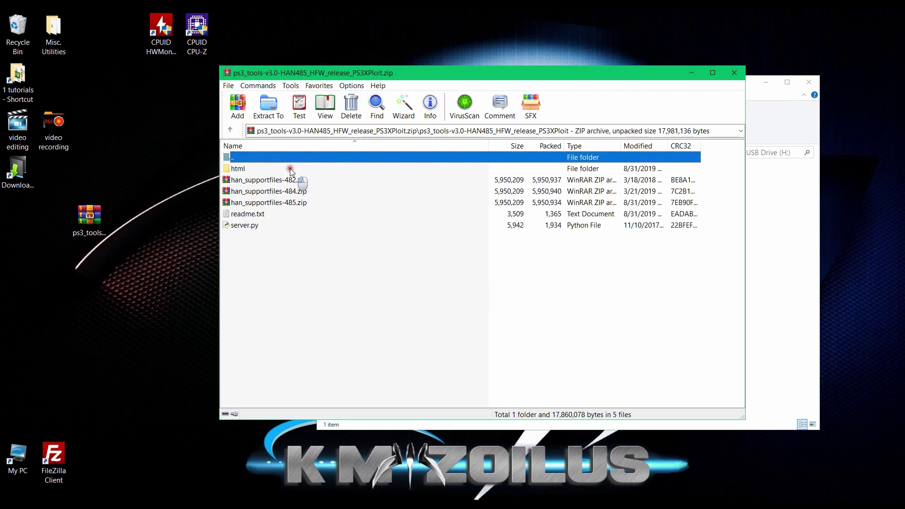
{"action": "left_click", "coordinate": [278, 204]}
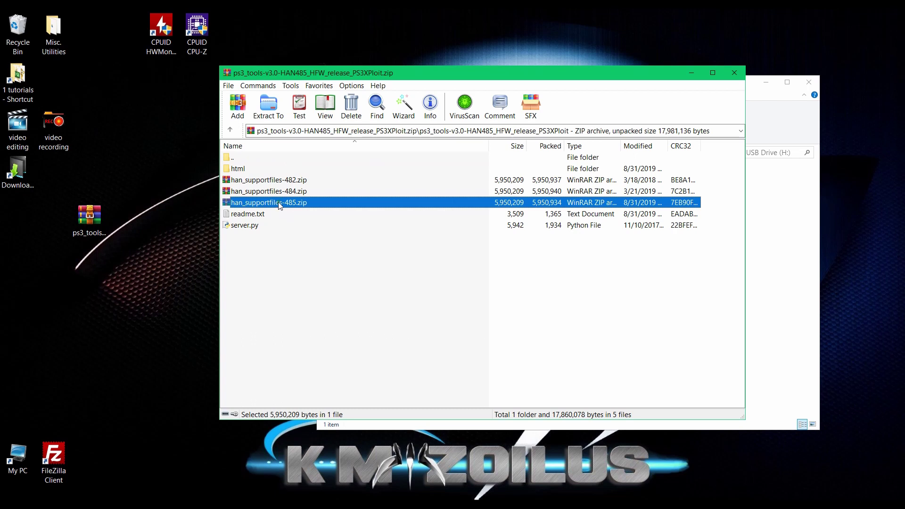
{"action": "left_click_drag", "start_coordinate": [279, 207], "coordinate": [156, 281]}
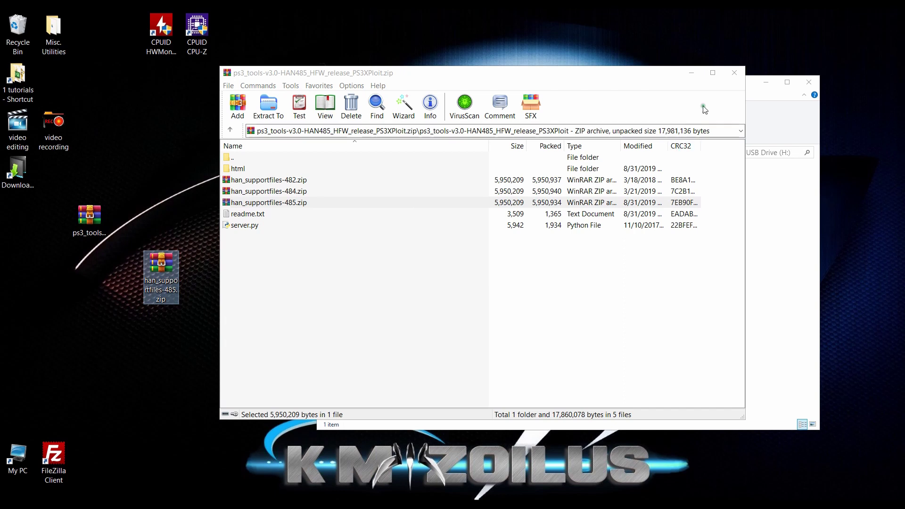
{"action": "left_click", "coordinate": [734, 72]}
Delete the ps3_tools zip to the Recycle Bin and move han_supportfiles-485.zip into its spot.
{"action": "left_click", "coordinate": [95, 216]}
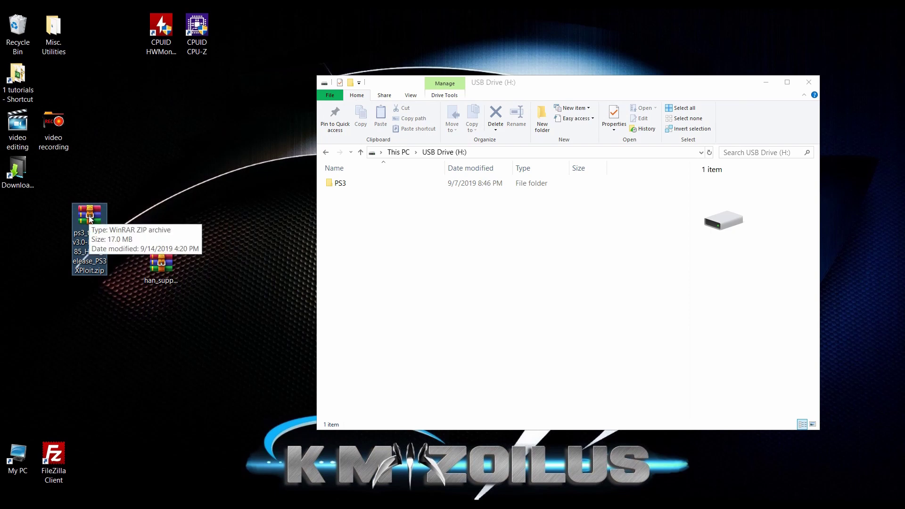
{"action": "key", "text": "Delete"}
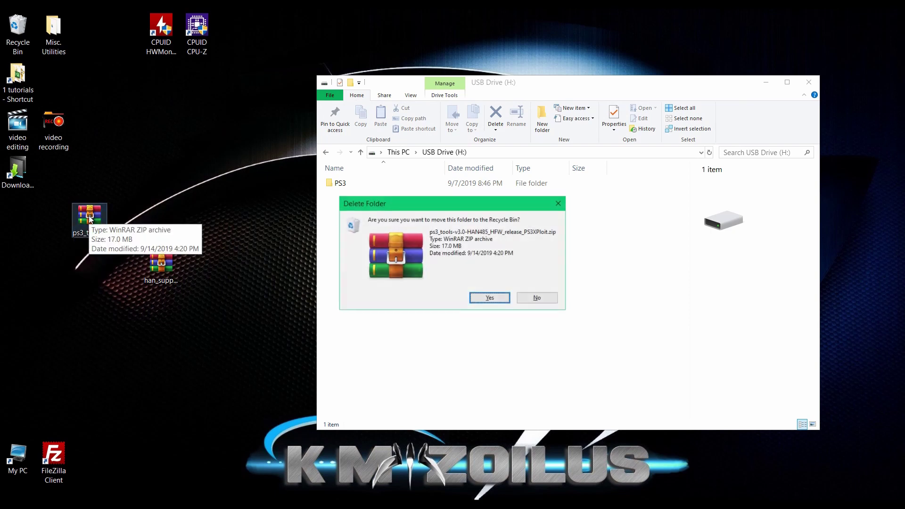
{"action": "left_click", "coordinate": [488, 296]}
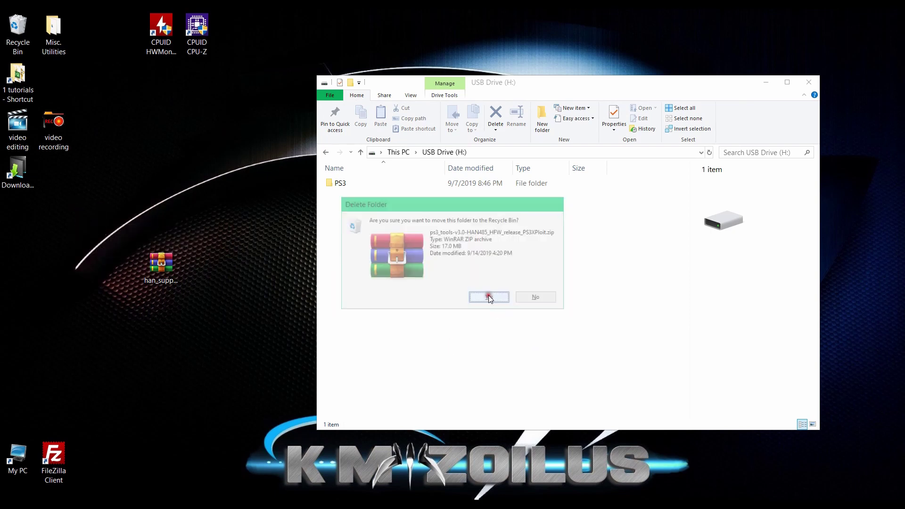
{"action": "left_click", "coordinate": [167, 266]}
{"action": "left_click_drag", "start_coordinate": [165, 265], "coordinate": [112, 215]}
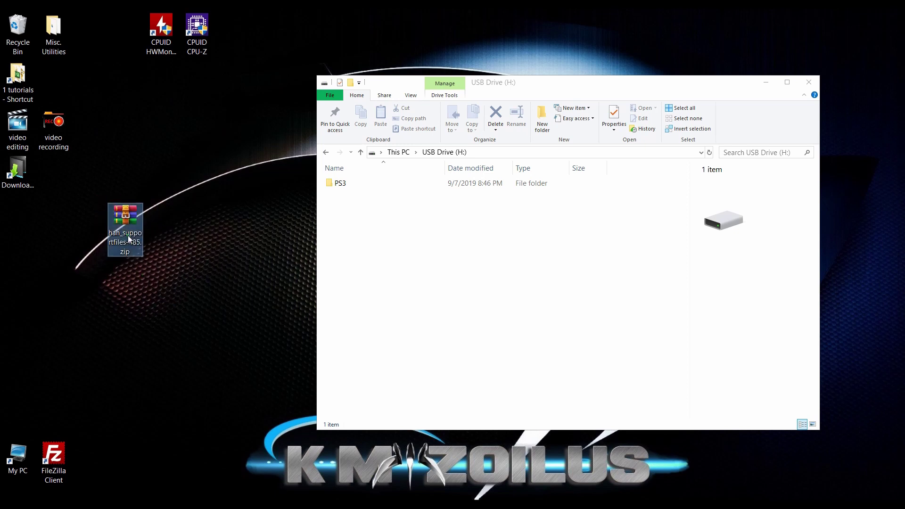
Copy the five files from han_supportfiles-485.zip onto the USB Drive (H:) root, then close WinRAR.
{"action": "double_click", "coordinate": [128, 221]}
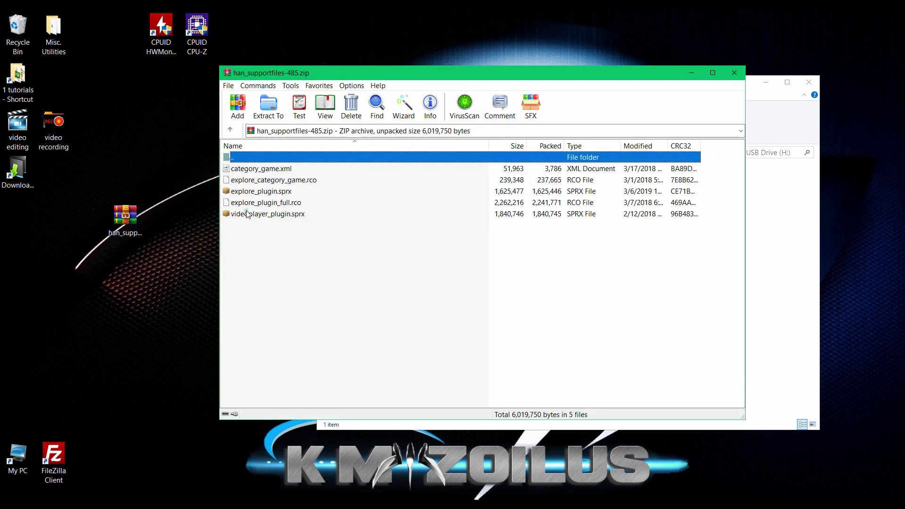
{"action": "left_click", "coordinate": [250, 183]}
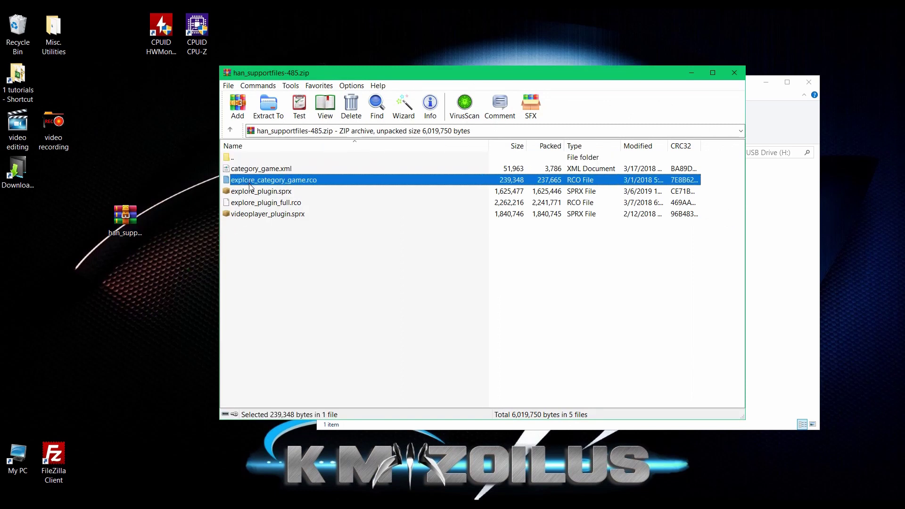
{"action": "key", "text": "ctrl+a"}
{"action": "left_click_drag", "start_coordinate": [476, 73], "coordinate": [249, 112]}
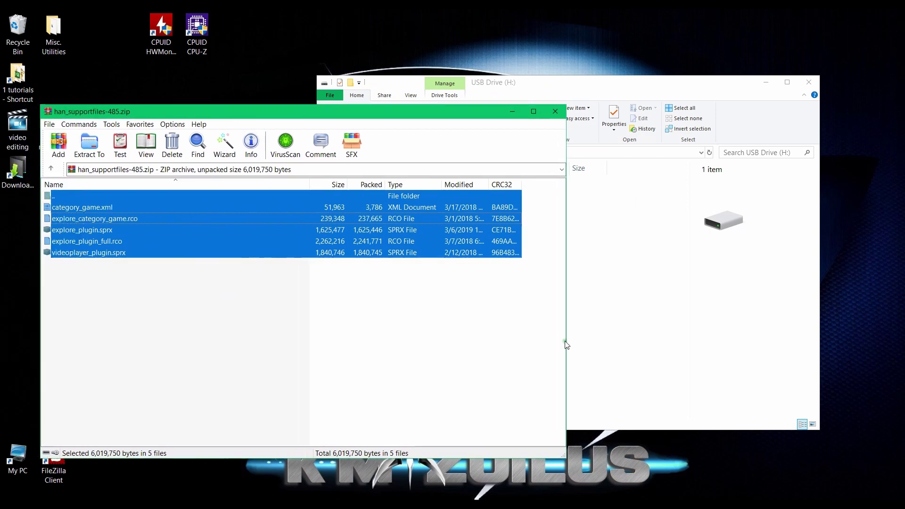
{"action": "left_click_drag", "start_coordinate": [567, 343], "coordinate": [348, 349]}
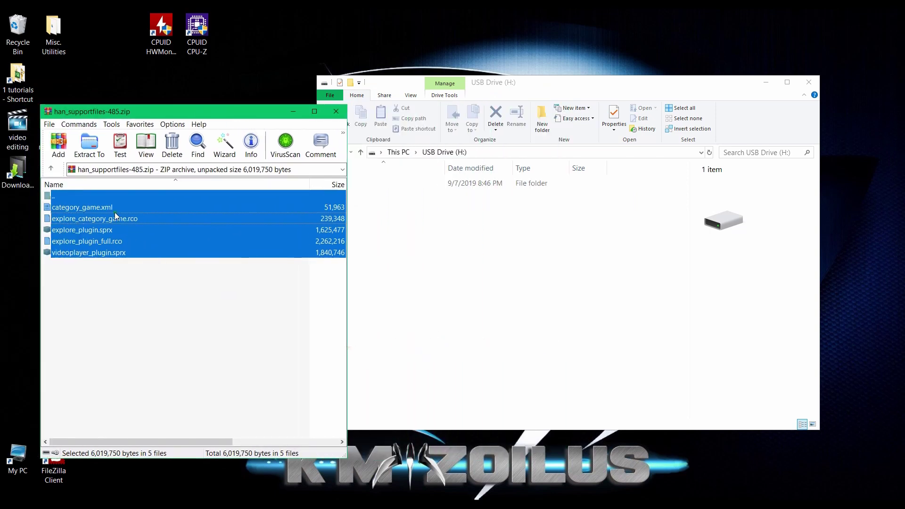
{"action": "left_click_drag", "start_coordinate": [503, 278], "coordinate": [502, 277]}
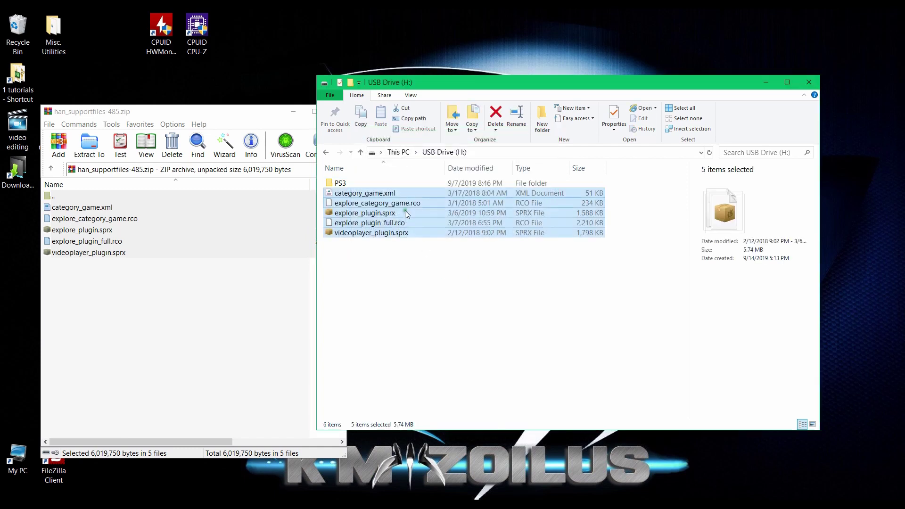
{"action": "left_click", "coordinate": [358, 183]}
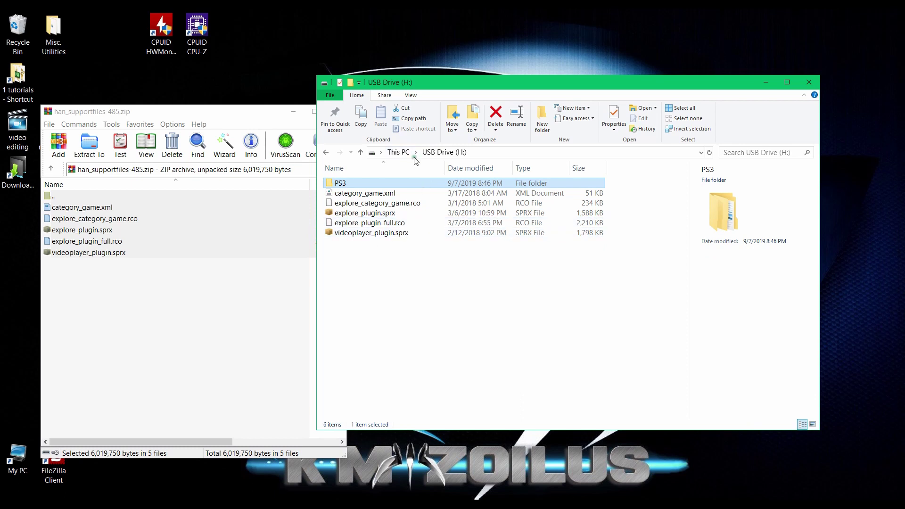
{"action": "left_click", "coordinate": [271, 128]}
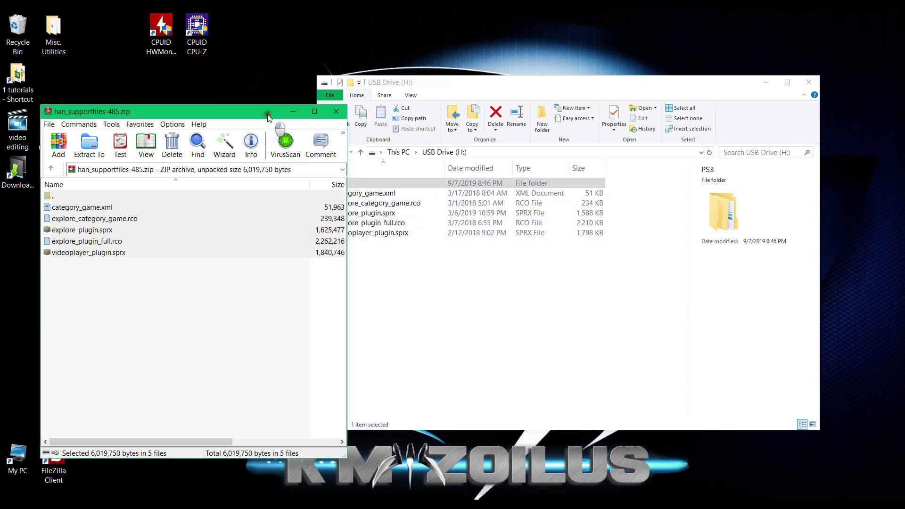
{"action": "left_click", "coordinate": [341, 115]}
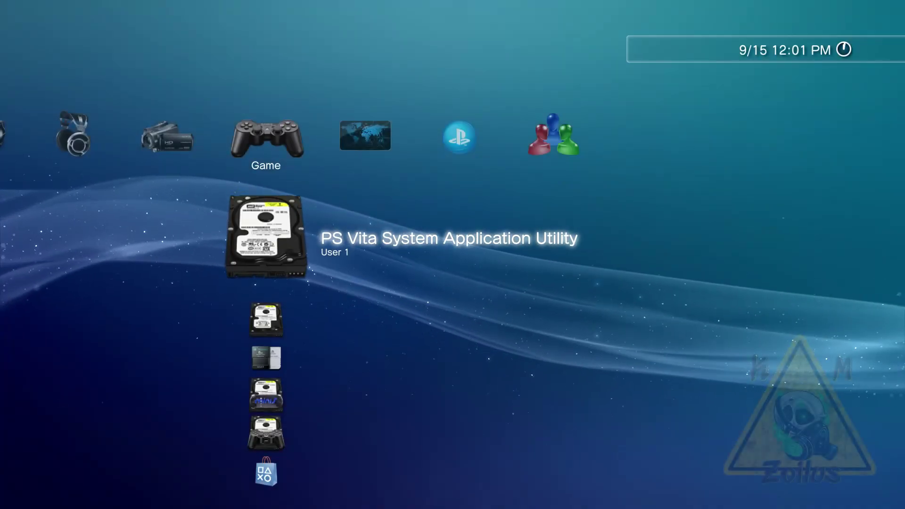
Navigate the XMB from the Game column to Settings and open System Settings.
{"action": "key", "text": "Down"}
{"action": "key", "text": "Down"}
{"action": "key", "text": "Down"}
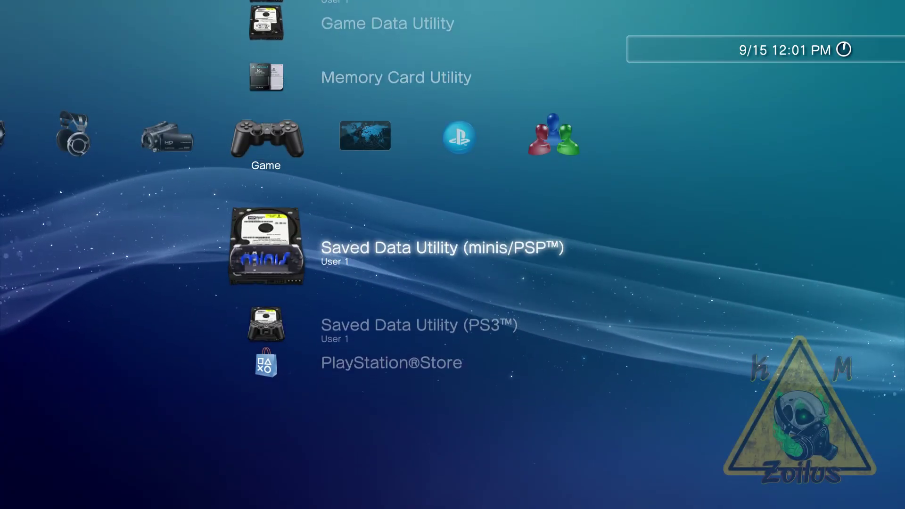
{"action": "key", "text": "Right"}
{"action": "key", "text": "Left"}
{"action": "key", "text": "Up"}
{"action": "key", "text": "Up"}
{"action": "key", "text": "Up"}
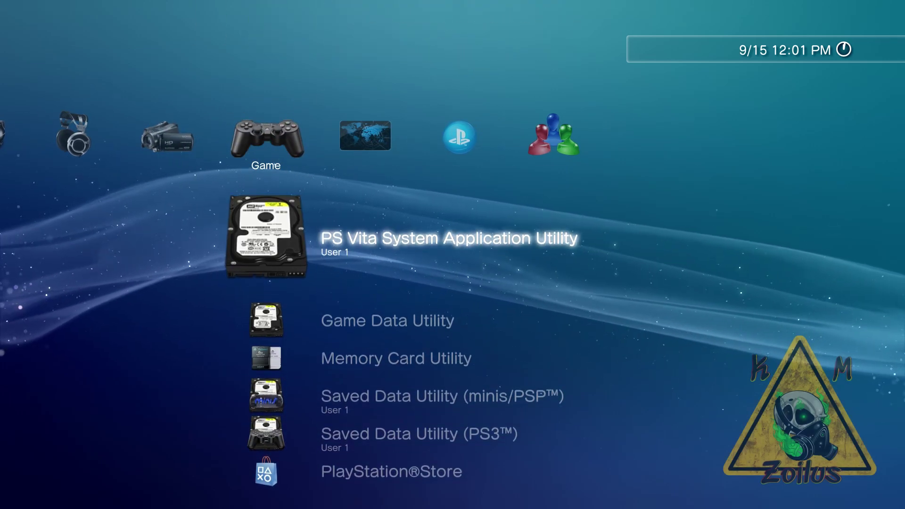
{"action": "key", "text": "Right"}
{"action": "key", "text": "Up"}
{"action": "key", "text": "Up"}
{"action": "key", "text": "Right"}
{"action": "key", "text": "Up"}
{"action": "key", "text": "Up"}
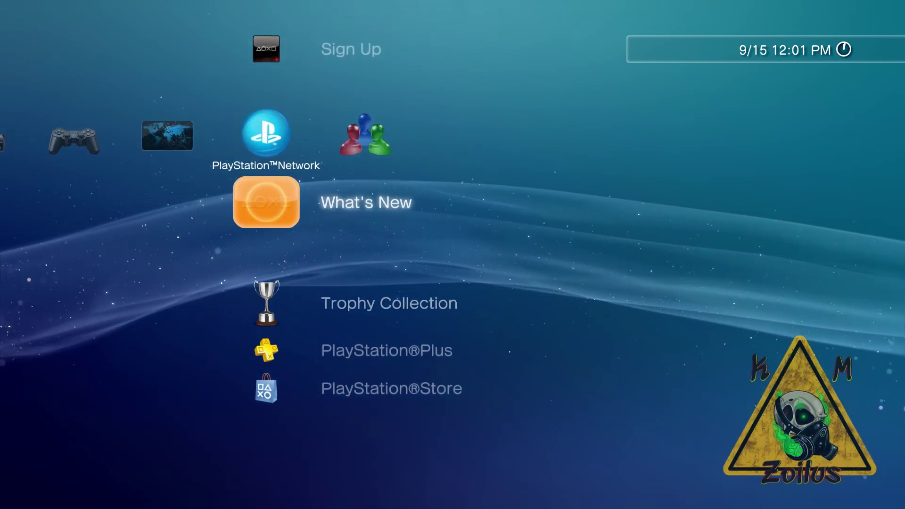
{"action": "key", "text": "Left"}
{"action": "key", "text": "Left"}
{"action": "key", "text": "Left"}
{"action": "key", "text": "Left"}
{"action": "key", "text": "Left"}
{"action": "key", "text": "Left"}
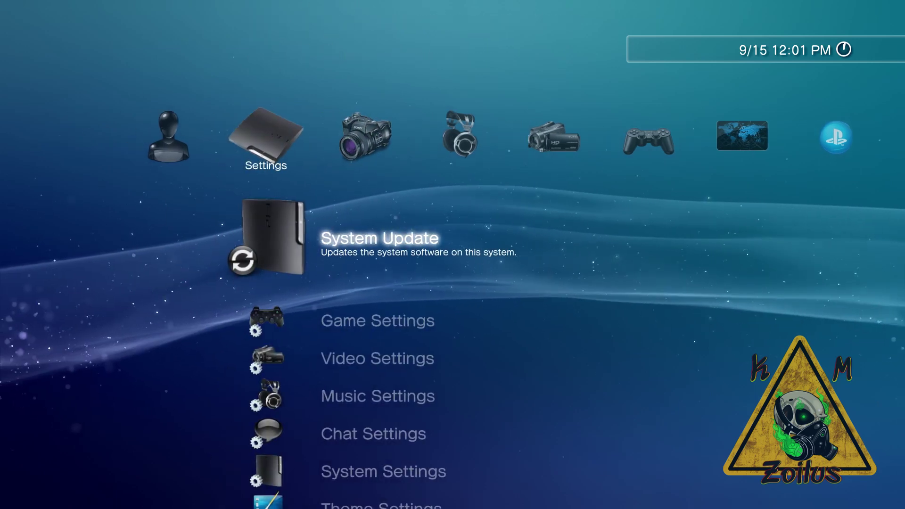
{"action": "key", "text": "Down"}
{"action": "key", "text": "Up"}
{"action": "key", "text": "Down"}
{"action": "key", "text": "Down"}
{"action": "key", "text": "Down"}
{"action": "key", "text": "Down"}
{"action": "key", "text": "Down"}
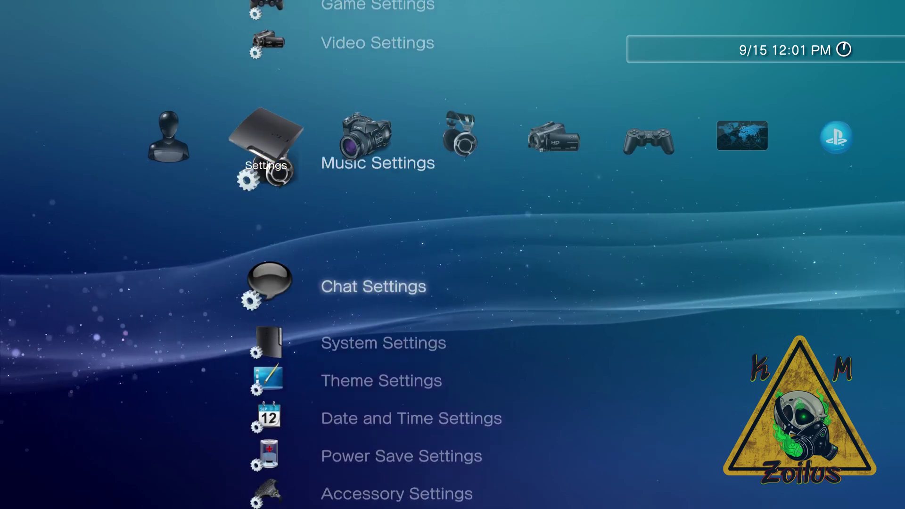
{"action": "key", "text": "Return"}
Open System Information, confirm Version 4.85, and return to the Settings column.
{"action": "key", "text": "Down"}
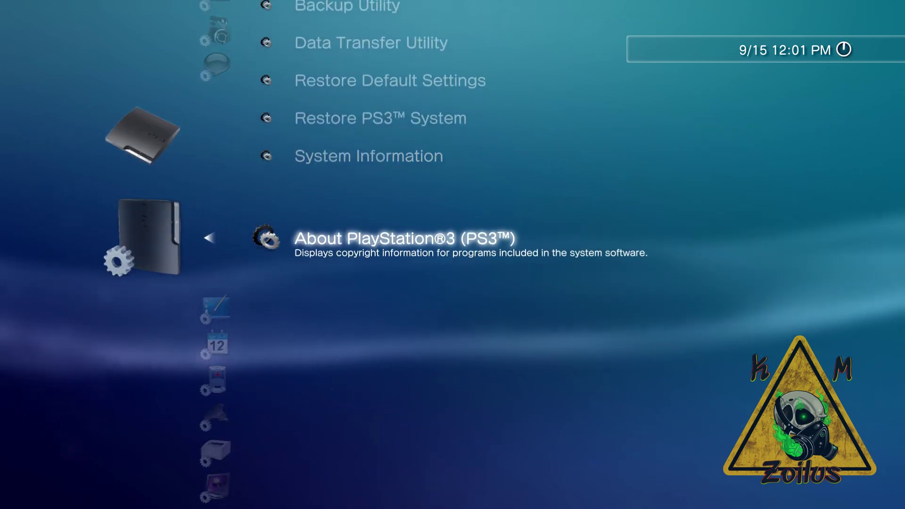
{"action": "key", "text": "Up"}
{"action": "key", "text": "Up"}
{"action": "key", "text": "Down"}
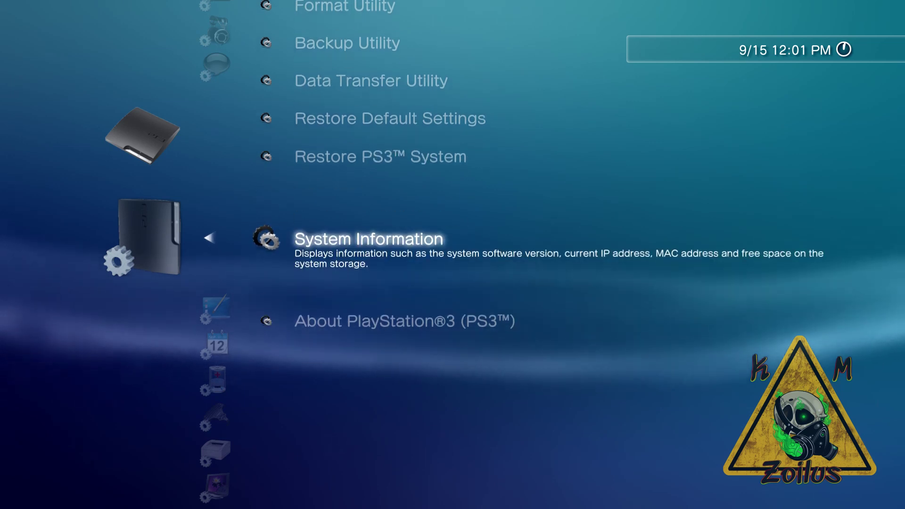
{"action": "key", "text": "Return"}
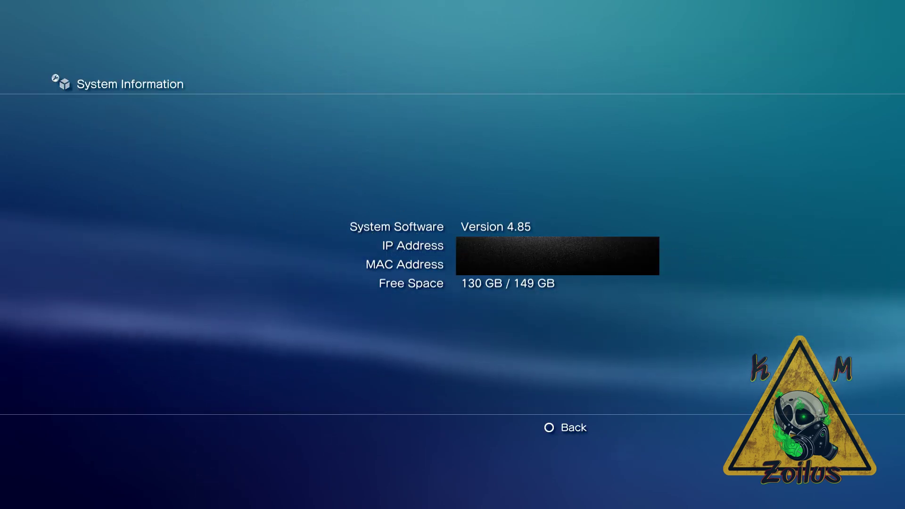
{"action": "key", "text": "Escape"}
{"action": "key", "text": "Escape"}
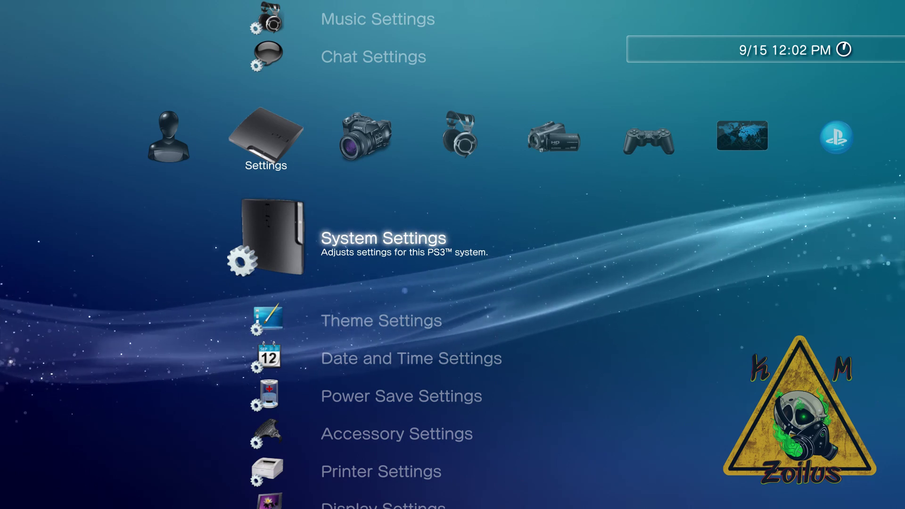
{"action": "key", "text": "Up"}
{"action": "key", "text": "Up"}
{"action": "key", "text": "Up"}
{"action": "key", "text": "Up"}
{"action": "key", "text": "Up"}
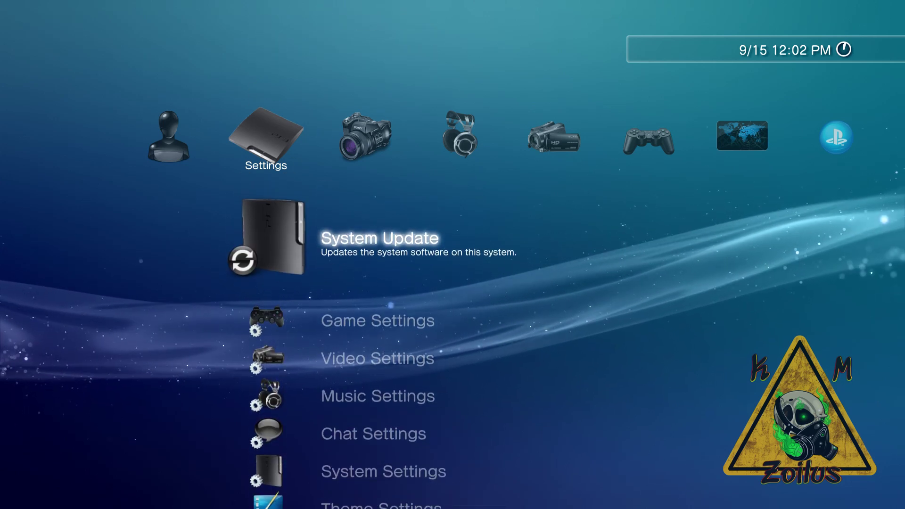
{"action": "key", "text": "Return"}
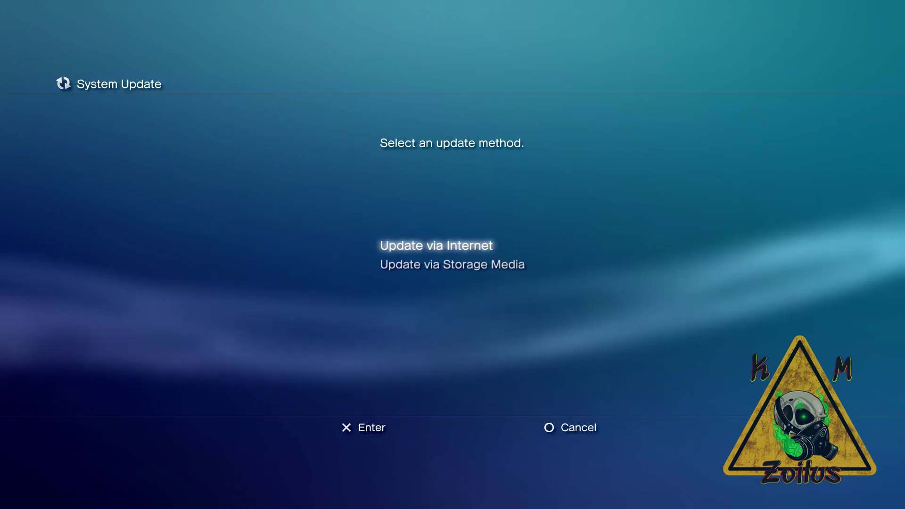
{"action": "key", "text": "Down"}
{"action": "key", "text": "Return"}
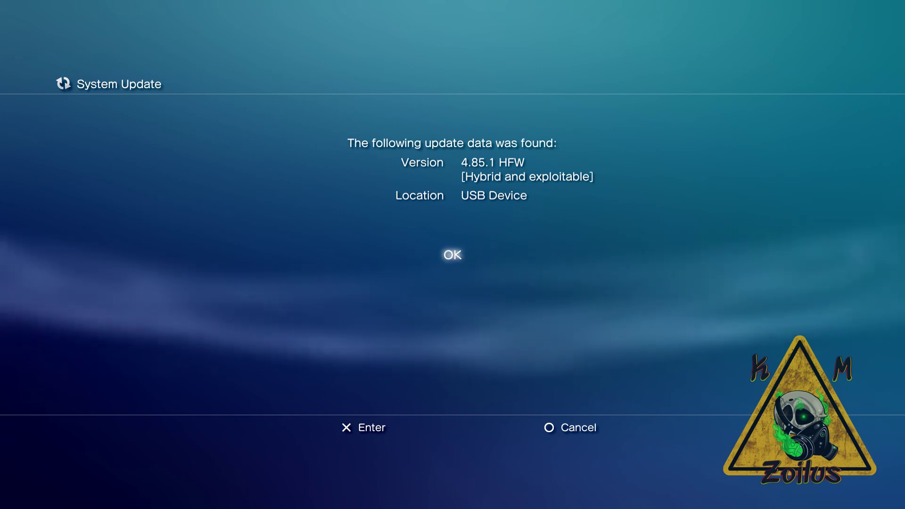
{"action": "key", "text": "Escape"}
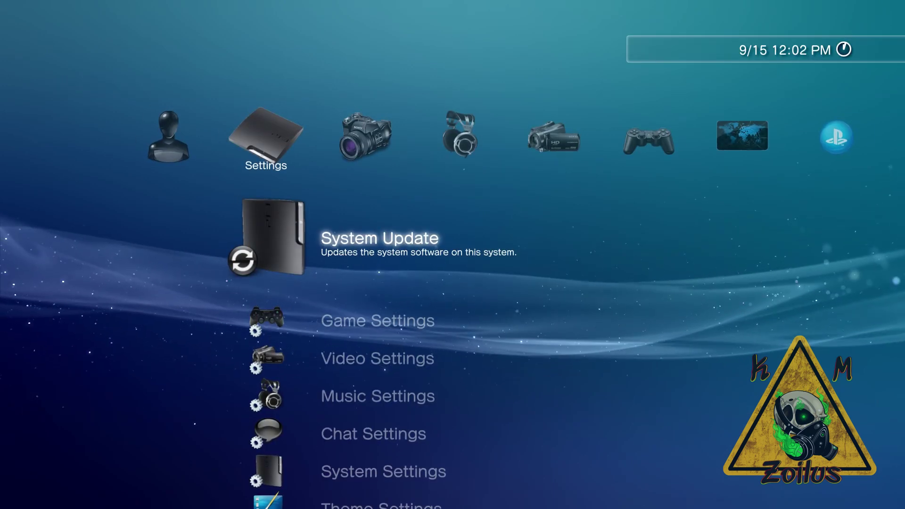
{"action": "key", "text": "Down"}
{"action": "key", "text": "Down"}
{"action": "key", "text": "Down"}
{"action": "key", "text": "Down"}
{"action": "key", "text": "Down"}
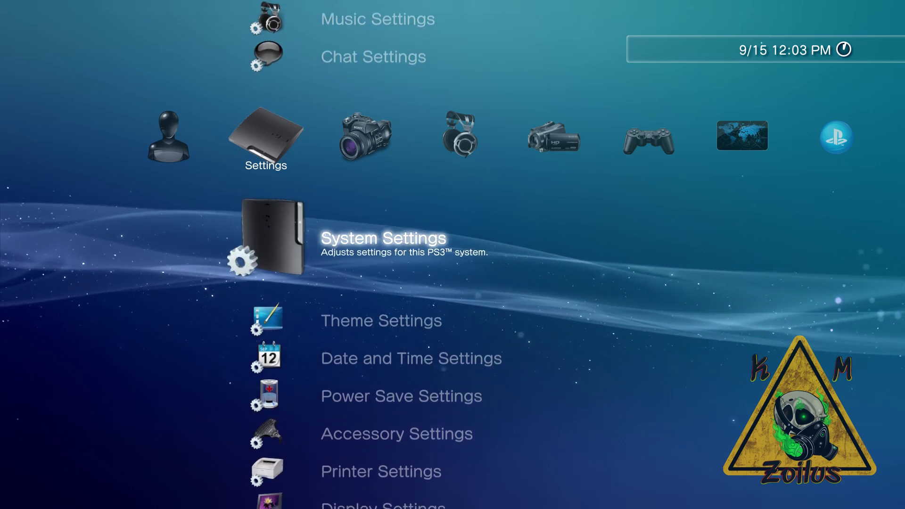
Verify Display [What's New] in System Settings is Off, then back out to Settings.
{"action": "key", "text": "Return"}
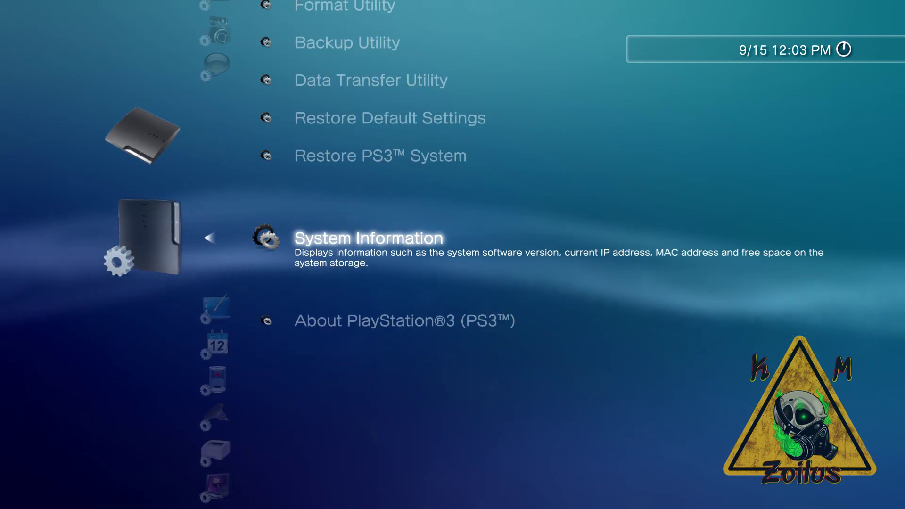
{"action": "key", "text": "Up"}
{"action": "key", "text": "Up"}
{"action": "key", "text": "Up"}
{"action": "key", "text": "Up"}
{"action": "key", "text": "Up"}
{"action": "key", "text": "Up"}
{"action": "key", "text": "Up"}
{"action": "key", "text": "Up"}
{"action": "key", "text": "Up"}
{"action": "key", "text": "Up"}
{"action": "key", "text": "Up"}
{"action": "key", "text": "Up"}
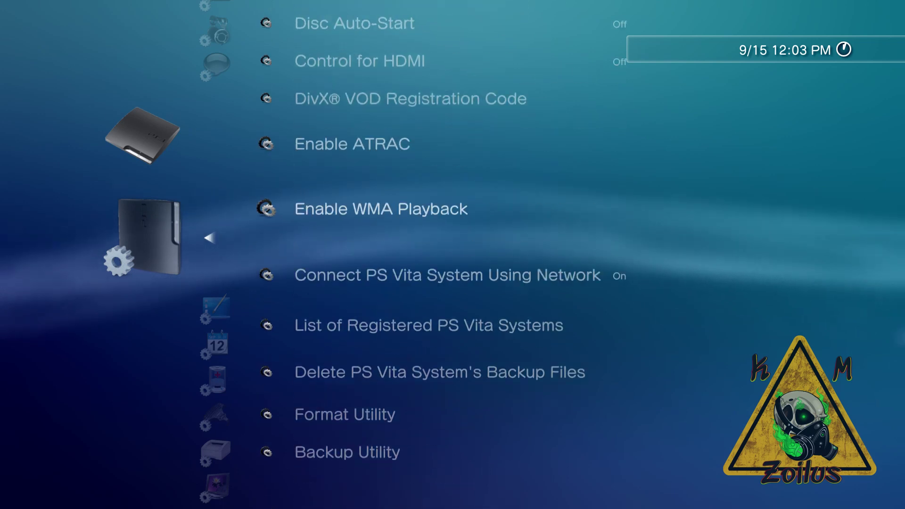
{"action": "key", "text": "Up"}
{"action": "key", "text": "Up"}
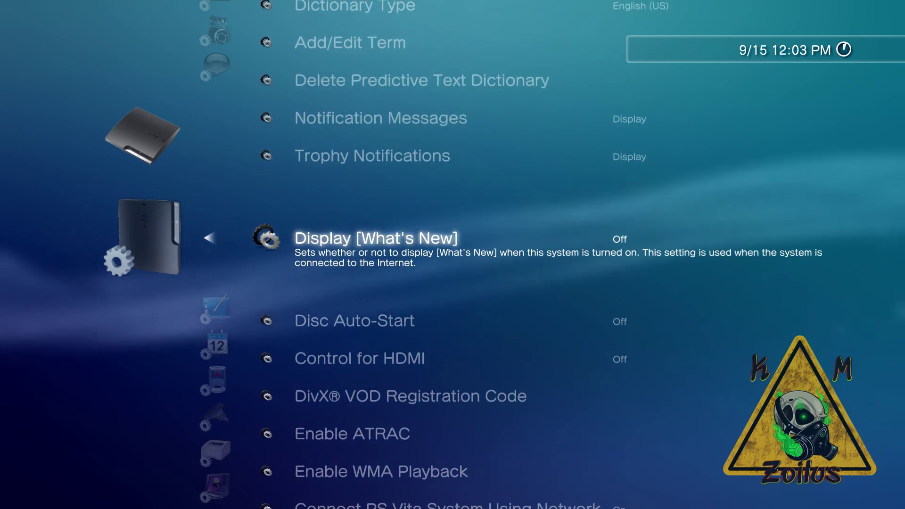
{"action": "key", "text": "Return"}
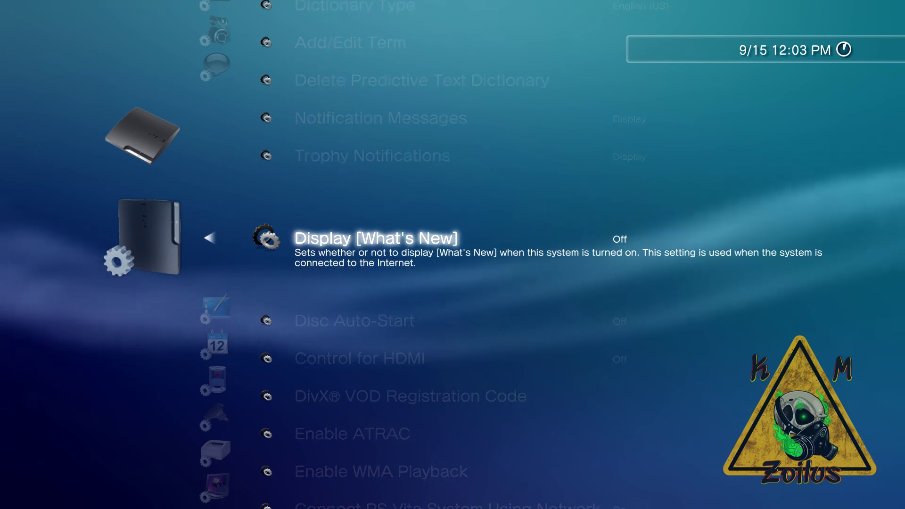
{"action": "key", "text": "Left"}
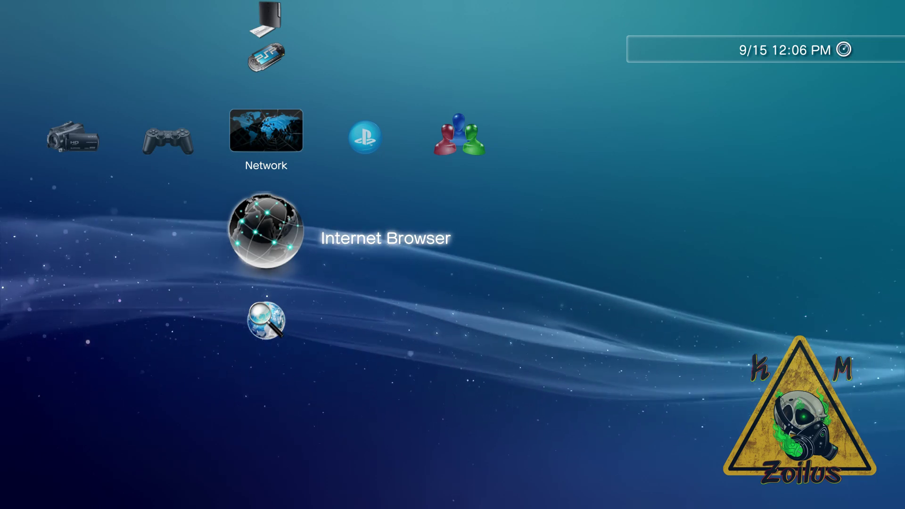
Launch the Internet Browser and set its home page to about:blank.
{"action": "key", "text": "Return"}
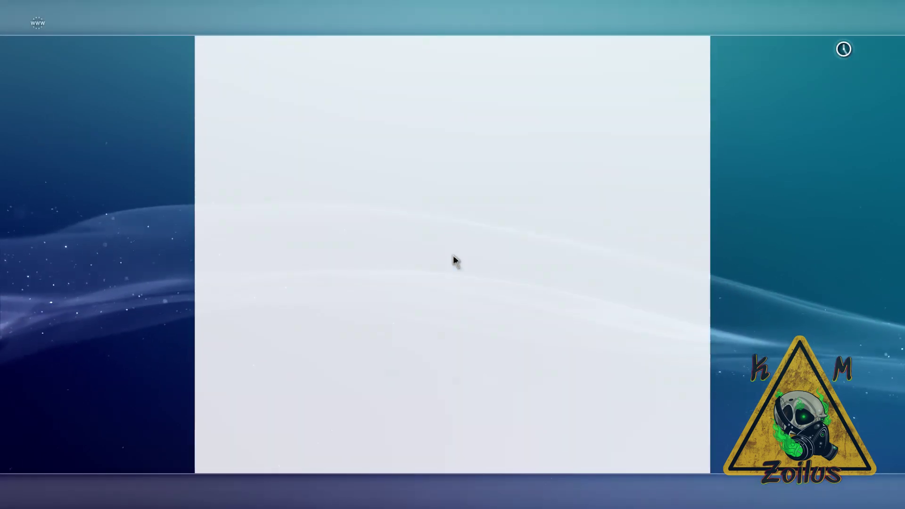
{"action": "key", "text": "Menu"}
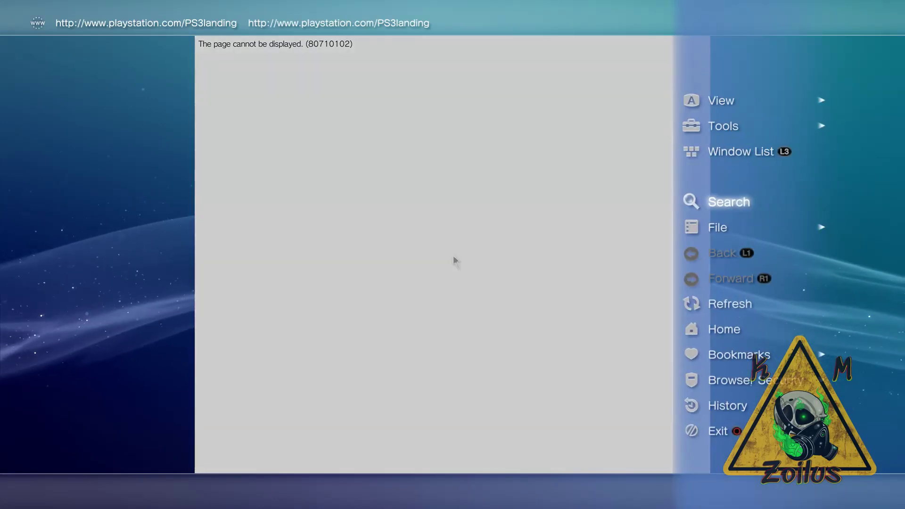
{"action": "key", "text": "Up"}
{"action": "key", "text": "Up"}
{"action": "key", "text": "Return"}
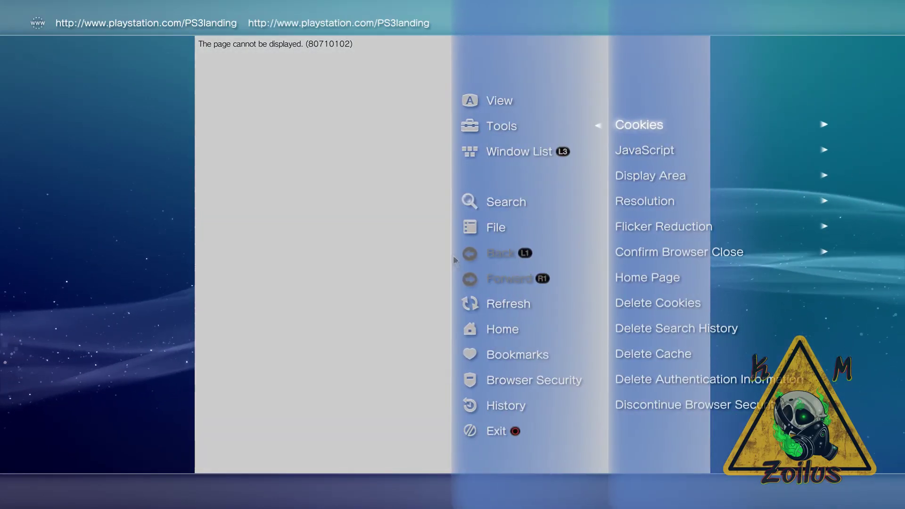
{"action": "key", "text": "Down"}
{"action": "key", "text": "Down"}
{"action": "key", "text": "Down"}
{"action": "key", "text": "Down"}
{"action": "key", "text": "Down"}
{"action": "key", "text": "Return"}
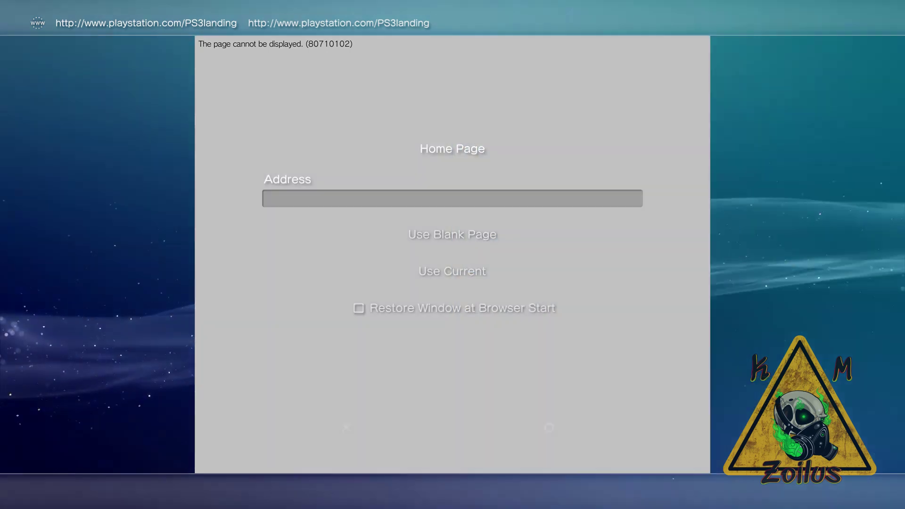
{"action": "key", "text": "Down"}
{"action": "key", "text": "Return"}
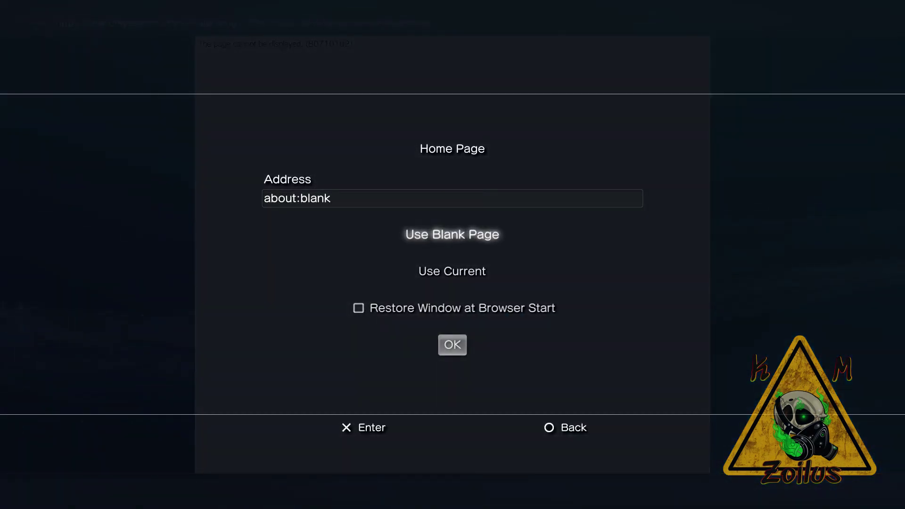
{"action": "key", "text": "Down"}
{"action": "key", "text": "Down"}
{"action": "key", "text": "Down"}
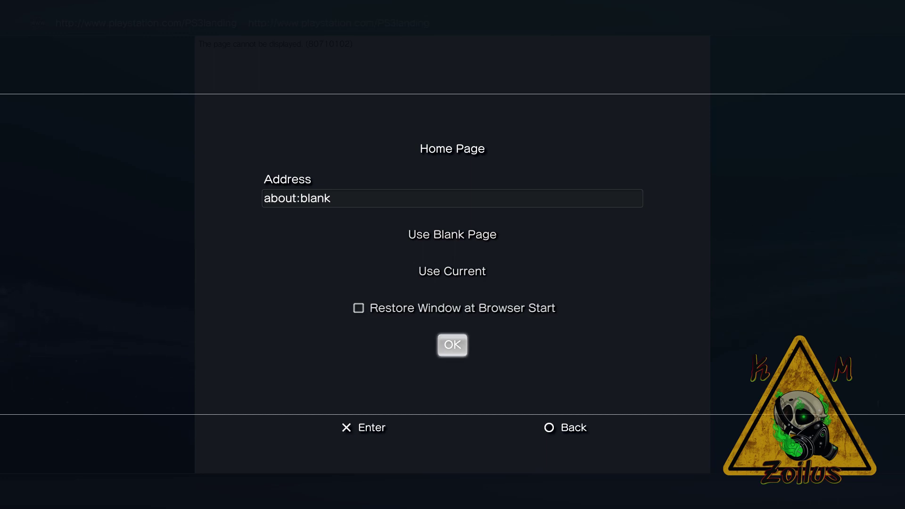
{"action": "key", "text": "Return"}
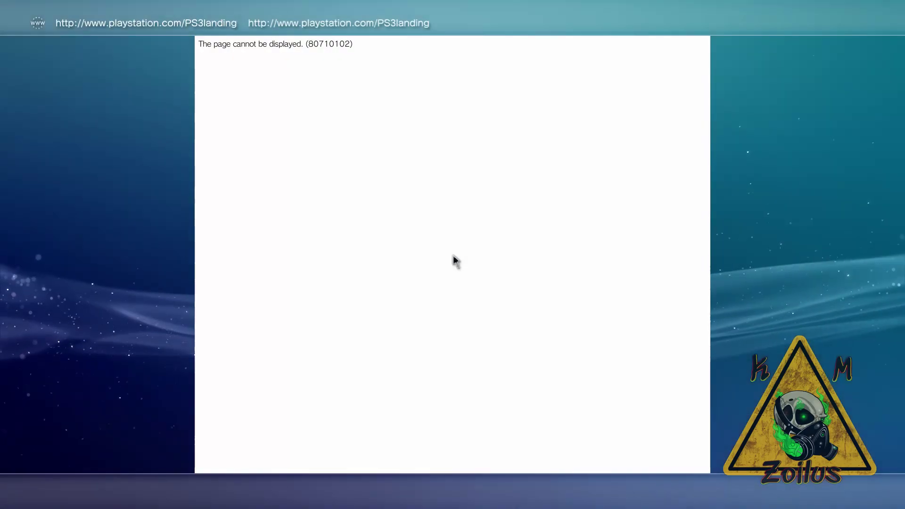
Delete all browser cookies, confirming Yes.
{"action": "key", "text": "Escape"}
{"action": "key", "text": "Up"}
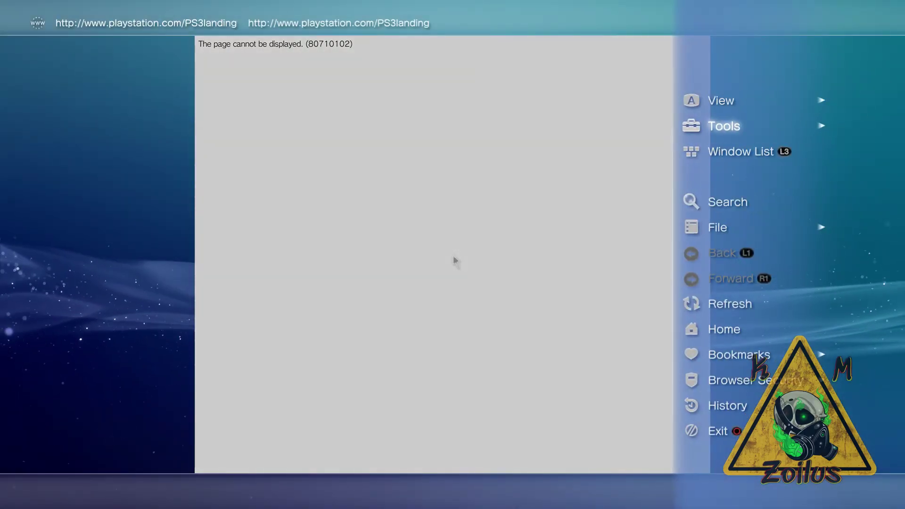
{"action": "key", "text": "Right"}
{"action": "key", "text": "Down"}
{"action": "key", "text": "Down"}
{"action": "key", "text": "Down"}
{"action": "key", "text": "Down"}
{"action": "key", "text": "Down"}
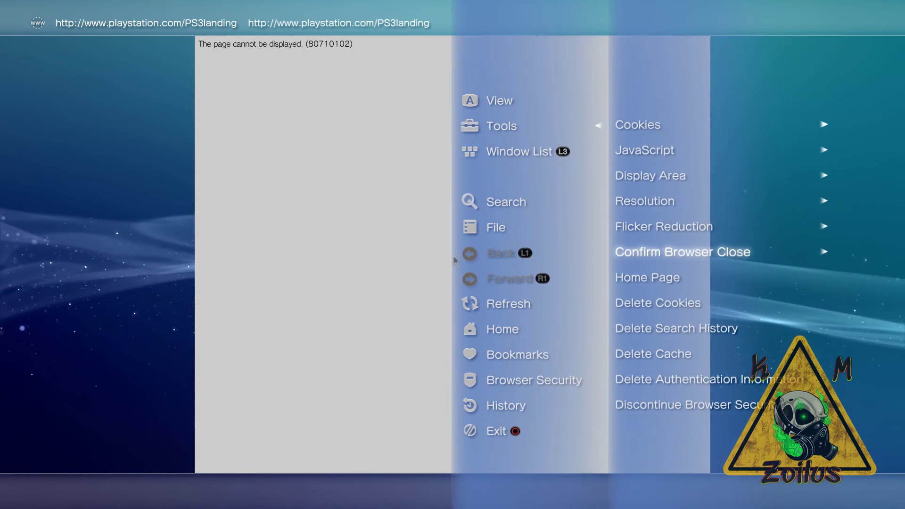
{"action": "key", "text": "Down"}
{"action": "key", "text": "Down"}
{"action": "key", "text": "Up"}
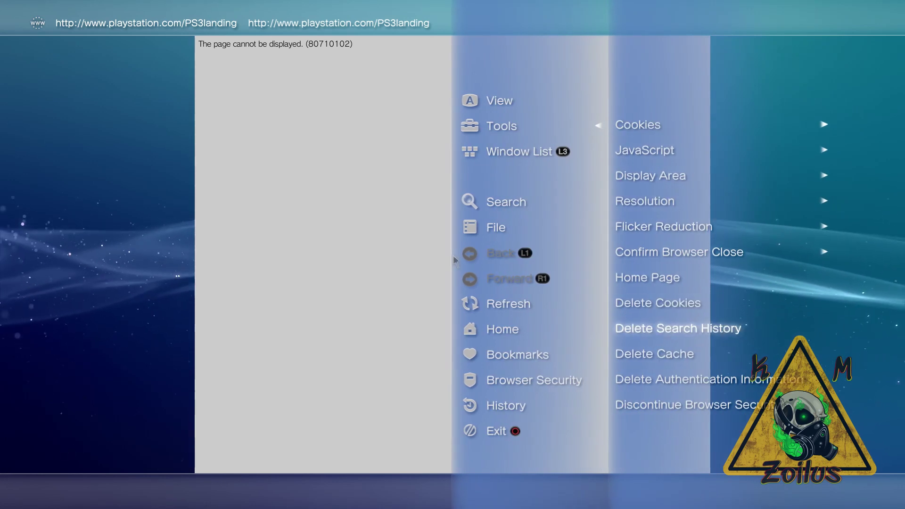
{"action": "key", "text": "Return"}
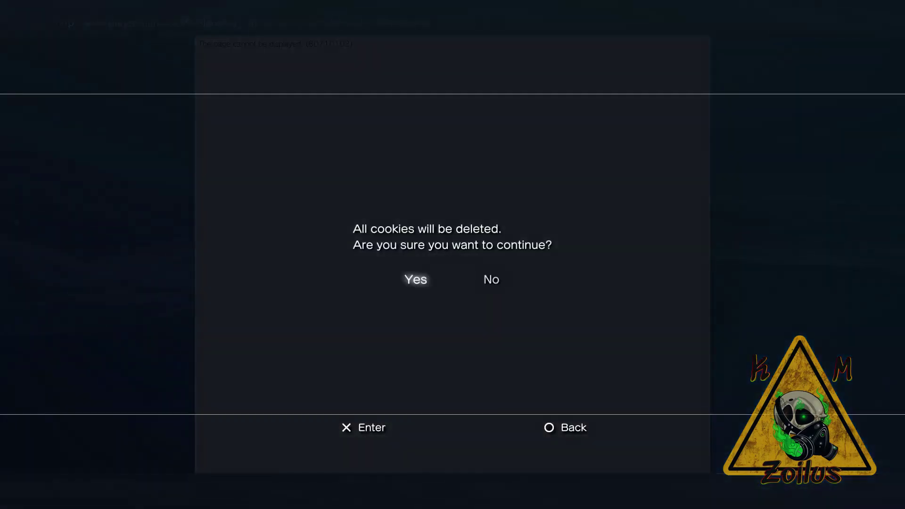
{"action": "key", "text": "Return"}
Clear the search history and cache, then close the browser and confirm.
{"action": "key", "text": "Escape"}
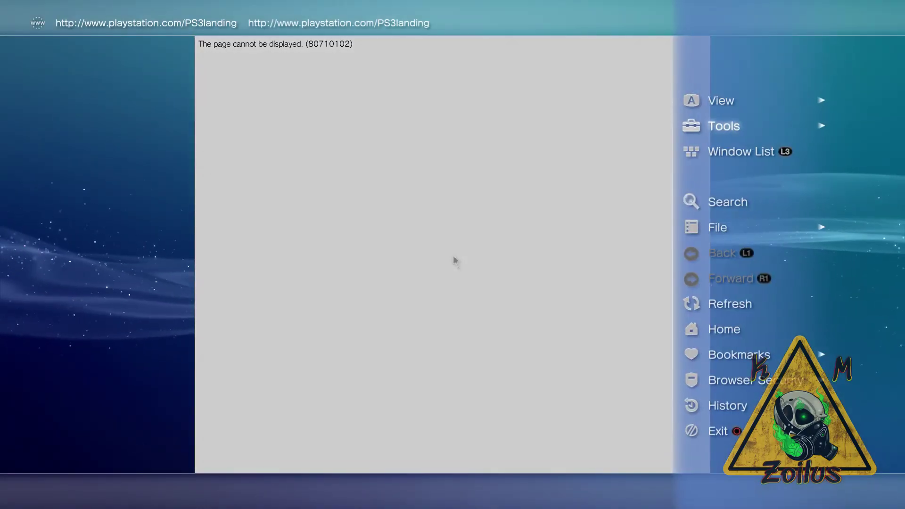
{"action": "key", "text": "Right"}
{"action": "key", "text": "Down"}
{"action": "key", "text": "Down"}
{"action": "key", "text": "Down"}
{"action": "key", "text": "Down"}
{"action": "key", "text": "Down"}
{"action": "key", "text": "Return"}
{"action": "key", "text": "Return"}
{"action": "key", "text": "Escape"}
{"action": "key", "text": "Up"}
{"action": "key", "text": "Up"}
{"action": "key", "text": "Right"}
{"action": "key", "text": "Down"}
{"action": "key", "text": "Down"}
{"action": "key", "text": "Down"}
{"action": "key", "text": "Down"}
{"action": "key", "text": "Down"}
{"action": "key", "text": "Down"}
{"action": "key", "text": "Down"}
{"action": "key", "text": "Down"}
{"action": "key", "text": "Return"}
{"action": "key", "text": "Left"}
{"action": "key", "text": "Return"}
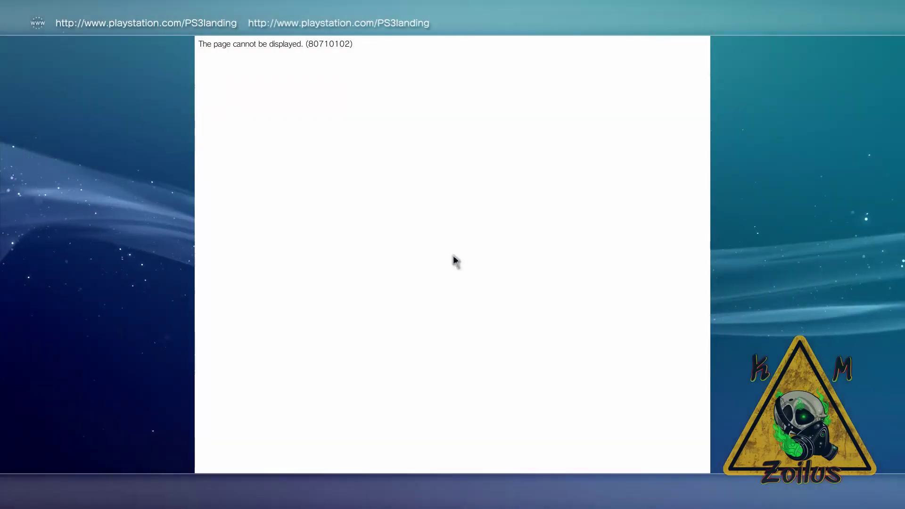
{"action": "key", "text": "Escape"}
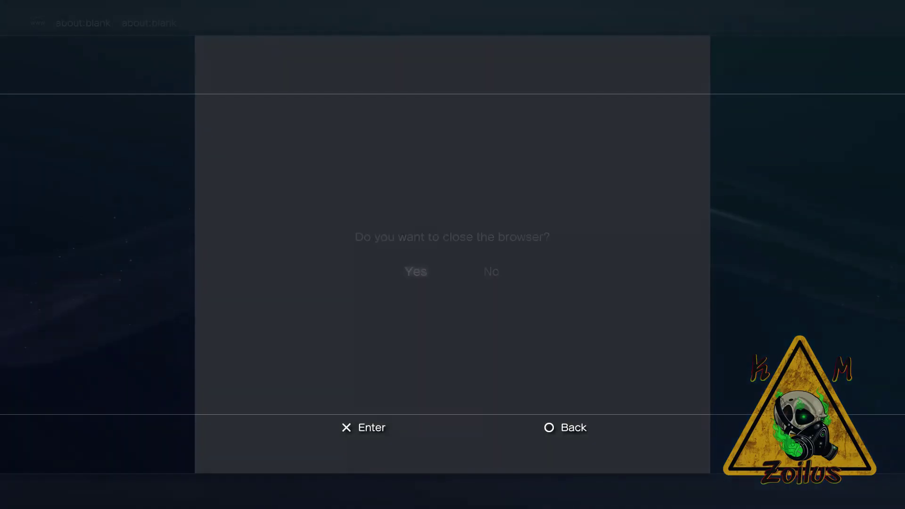
{"action": "key", "text": "Return"}
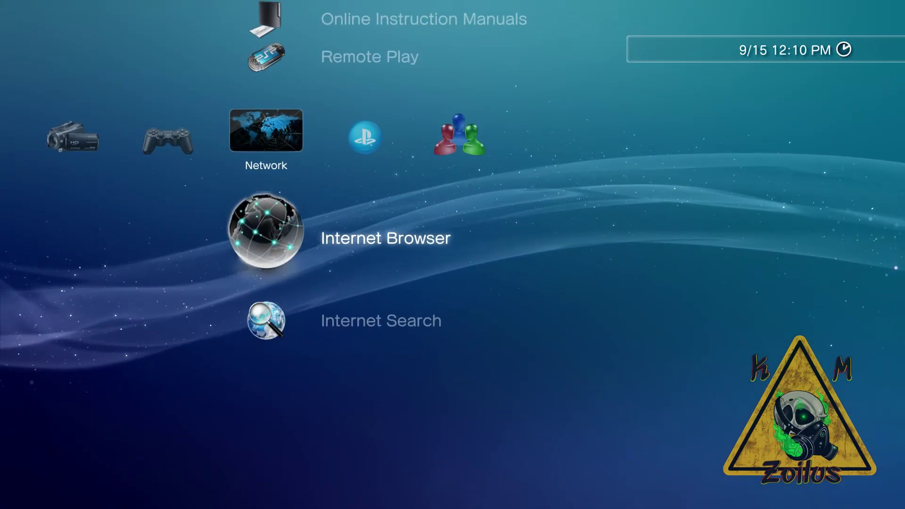
Launch the browser and pick the ps3xploit.com suggestion on the address keyboard.
{"action": "key", "text": "Return"}
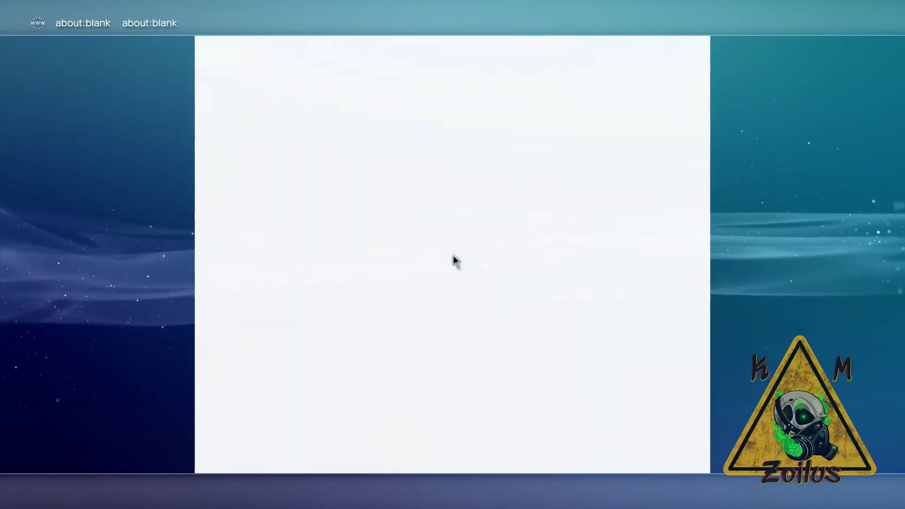
{"action": "key", "text": "Return"}
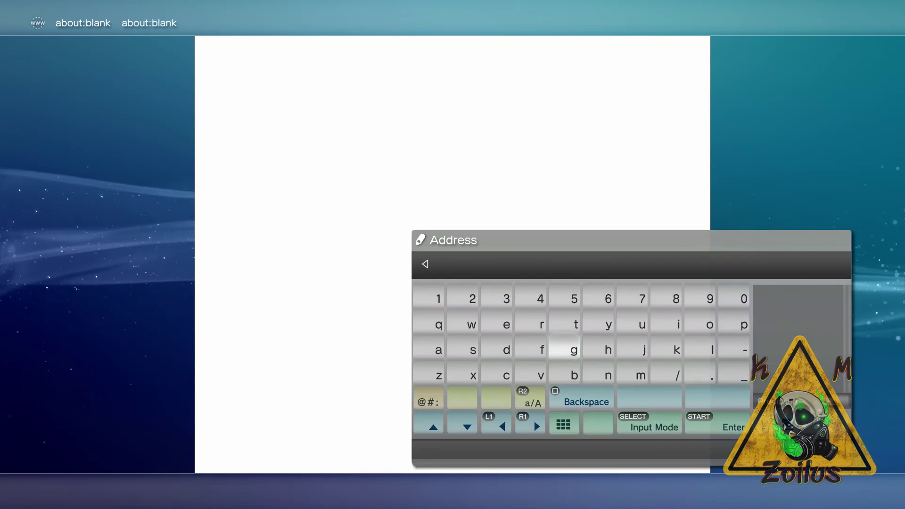
{"action": "key", "text": "Right"}
{"action": "key", "text": "Right"}
{"action": "key", "text": "Right"}
{"action": "key", "text": "Right"}
{"action": "key", "text": "Up"}
{"action": "key", "text": "Up"}
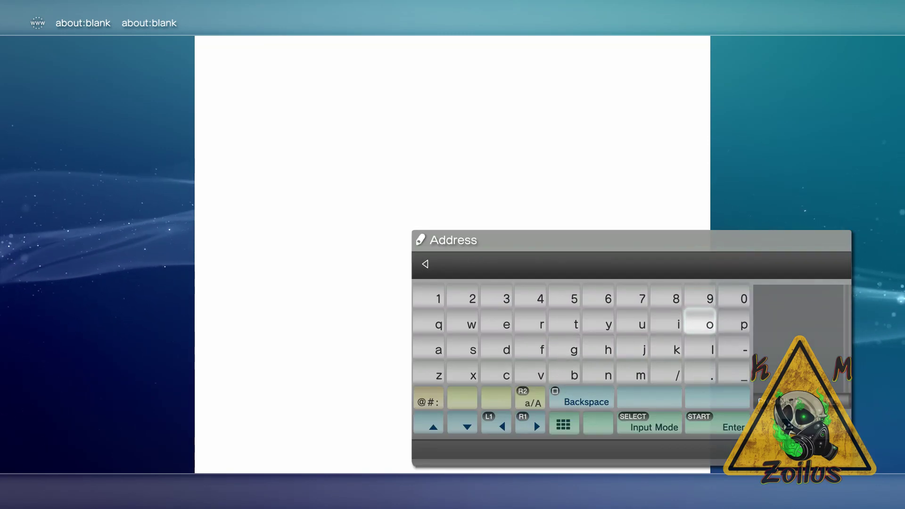
{"action": "key", "text": "Right"}
{"action": "type", "text": "p"}
{"action": "key", "text": "Left"}
{"action": "key", "text": "Left"}
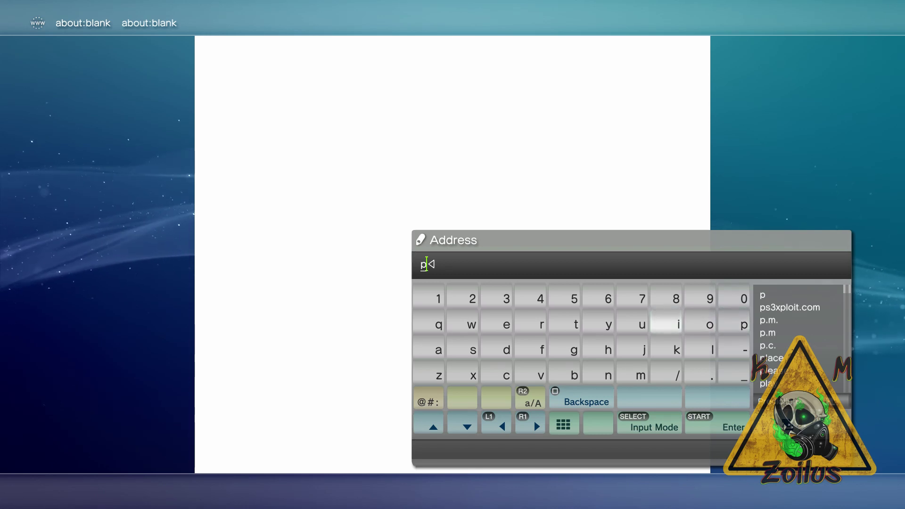
{"action": "key", "text": "Right"}
{"action": "key", "text": "Right"}
{"action": "key", "text": "Right"}
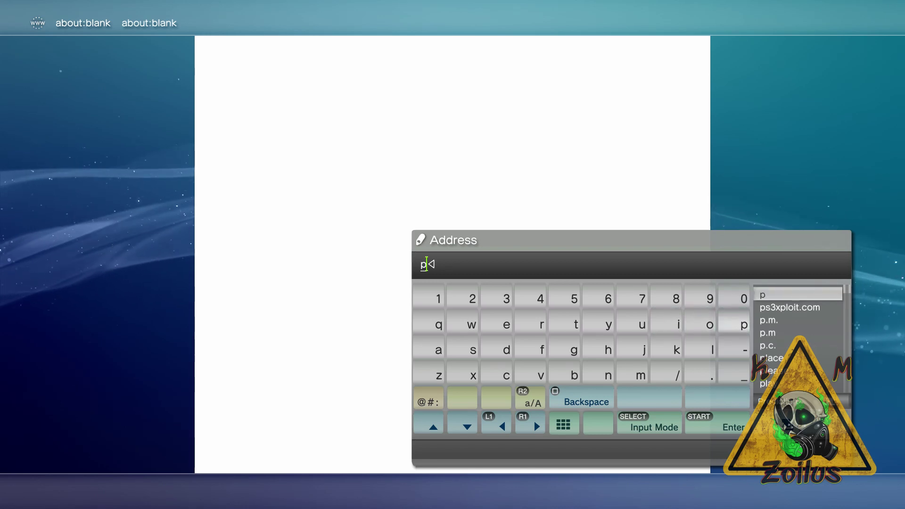
{"action": "key", "text": "Down"}
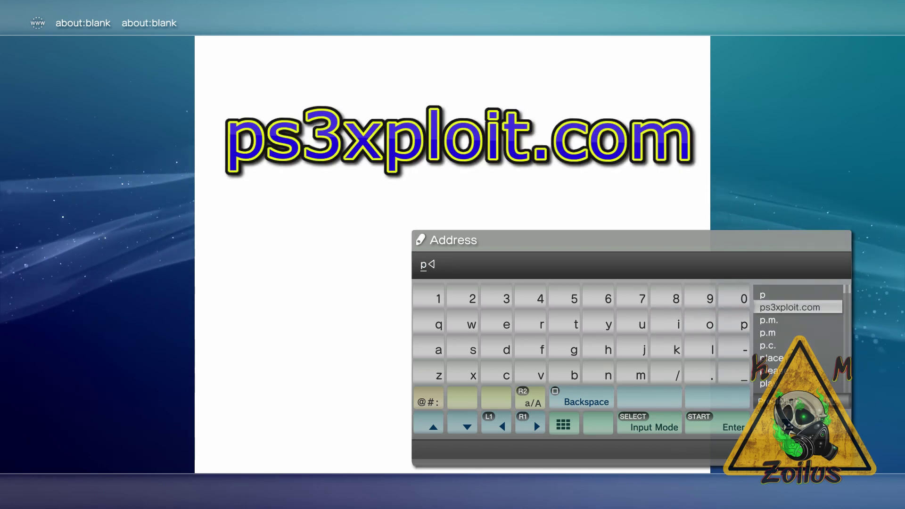
{"action": "key", "text": "Return"}
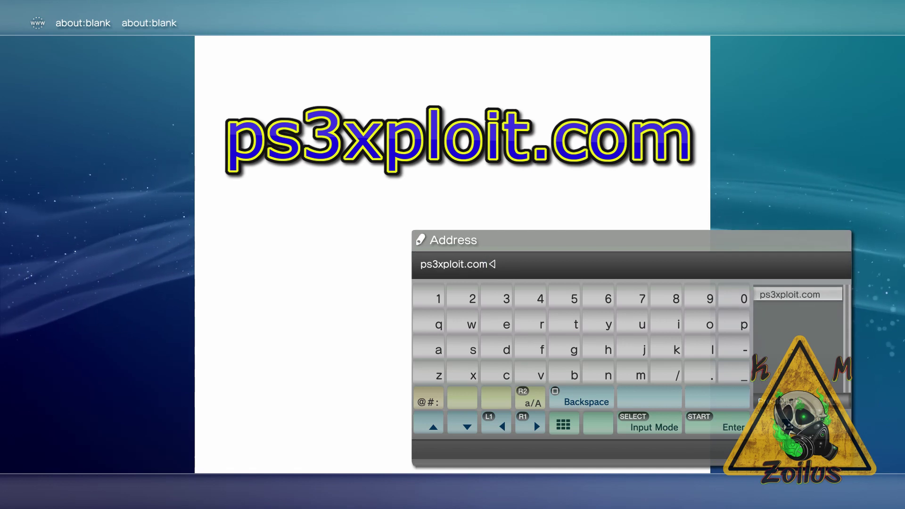
Load ps3xploit.com and dismiss the ATTENTION and PS3HEN update alerts.
{"action": "key", "text": "Return"}
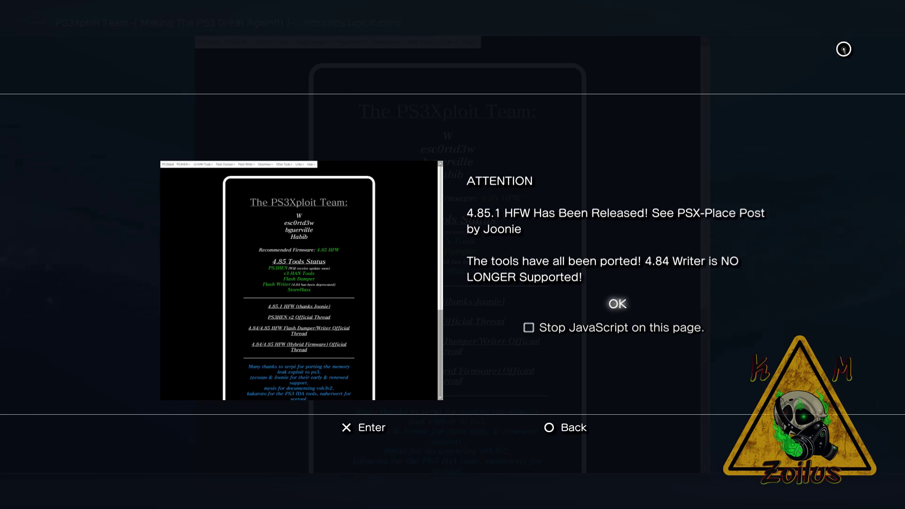
{"action": "key", "text": "Return"}
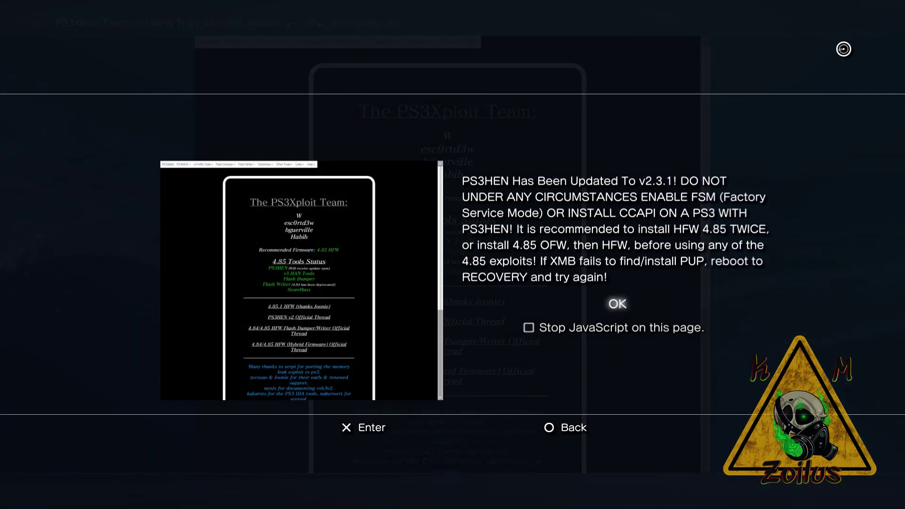
{"action": "key", "text": "Return"}
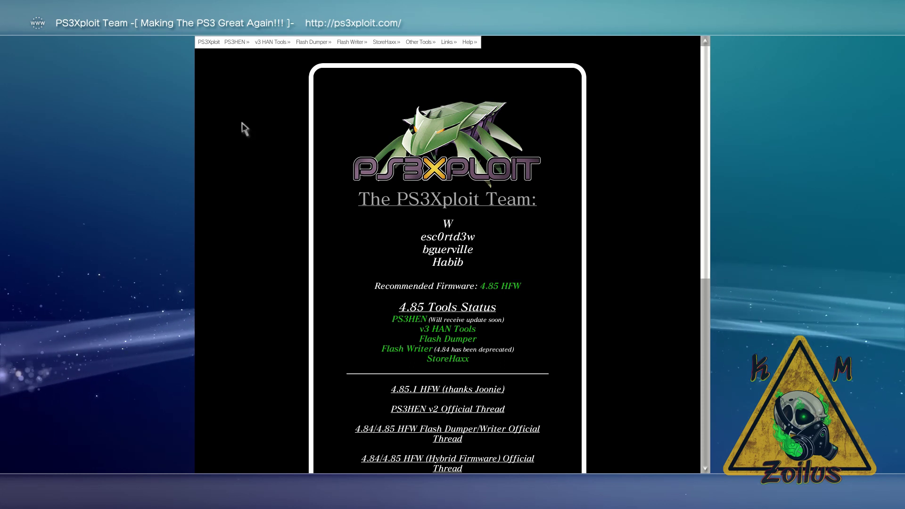
Open the HEN Installer (Alternate) page from the PS3HEN menu.
{"action": "mouse_move", "coordinate": [236, 42]}
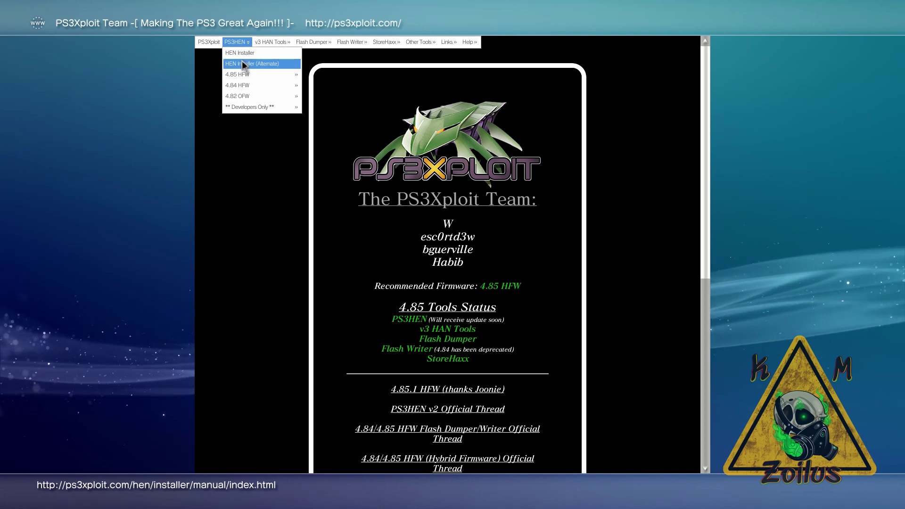
{"action": "left_click", "coordinate": [242, 63]}
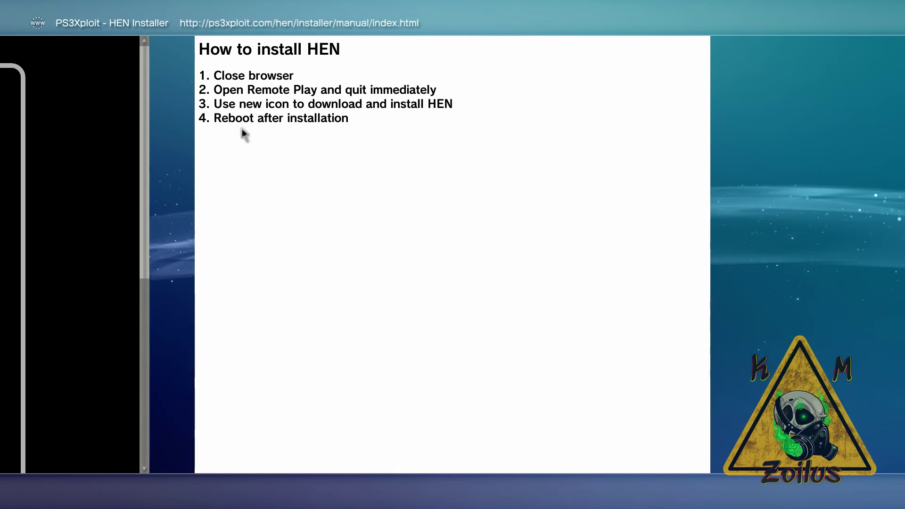
Close the browser, then move up the Network column past Remote Play to Install HEN.
{"action": "key", "text": "Escape"}
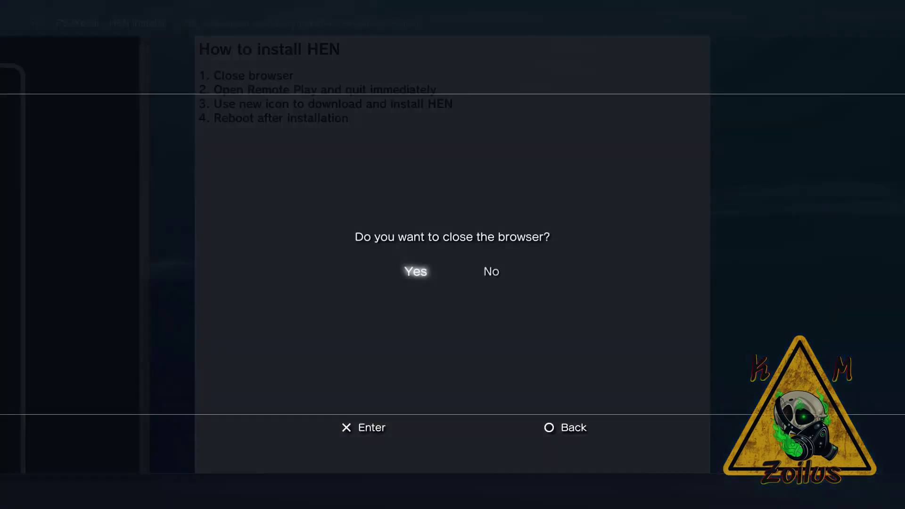
{"action": "key", "text": "Return"}
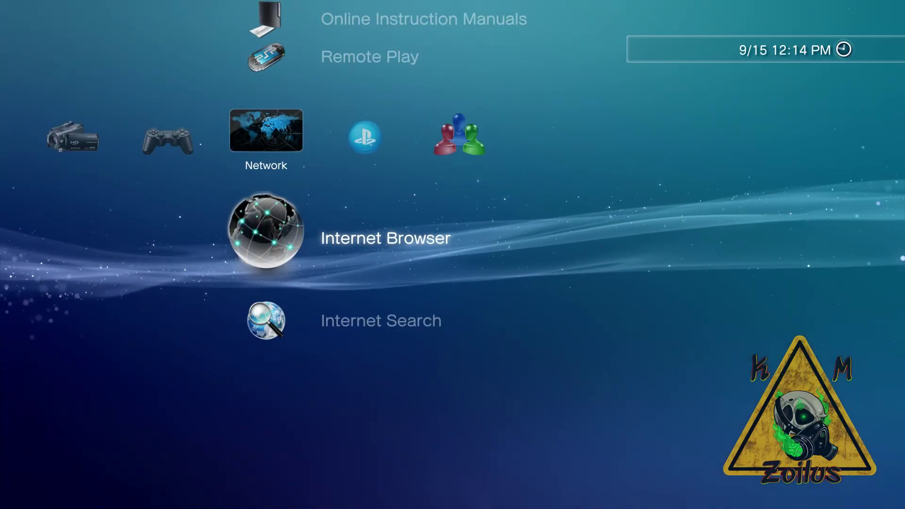
{"action": "key", "text": "Up"}
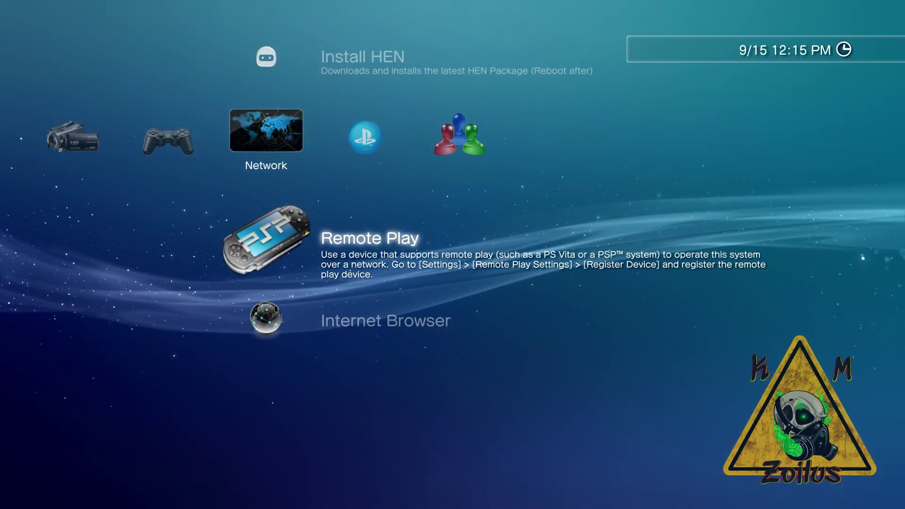
{"action": "key", "text": "Up"}
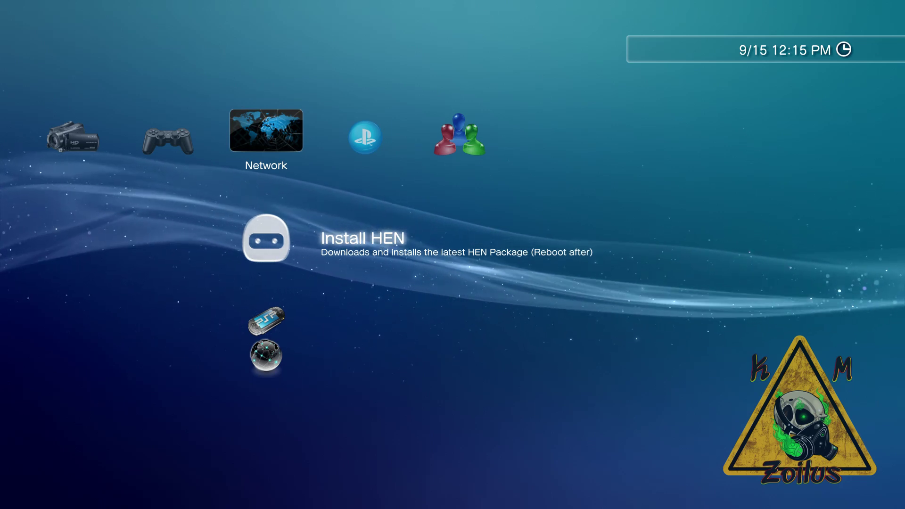
Download and install the 12 MB HEN package from Install HEN, then return to the Network column.
{"action": "key", "text": "Return"}
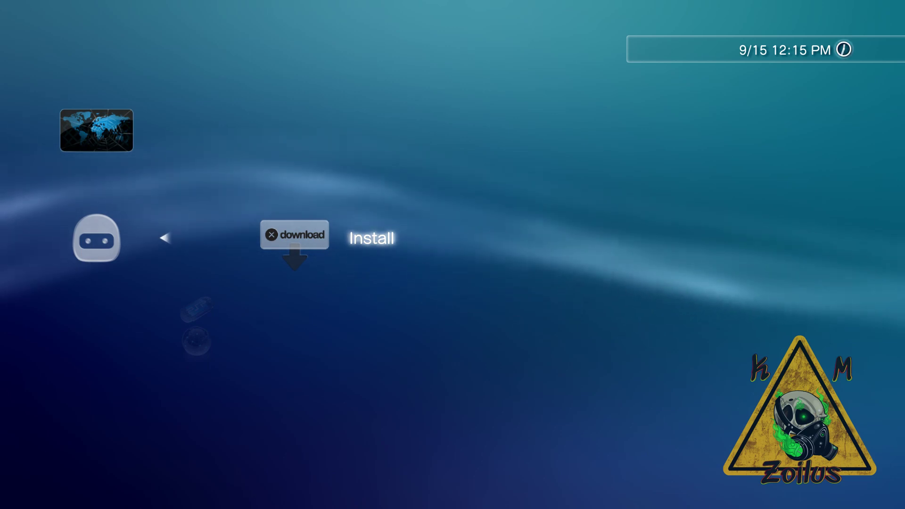
{"action": "key", "text": "Return"}
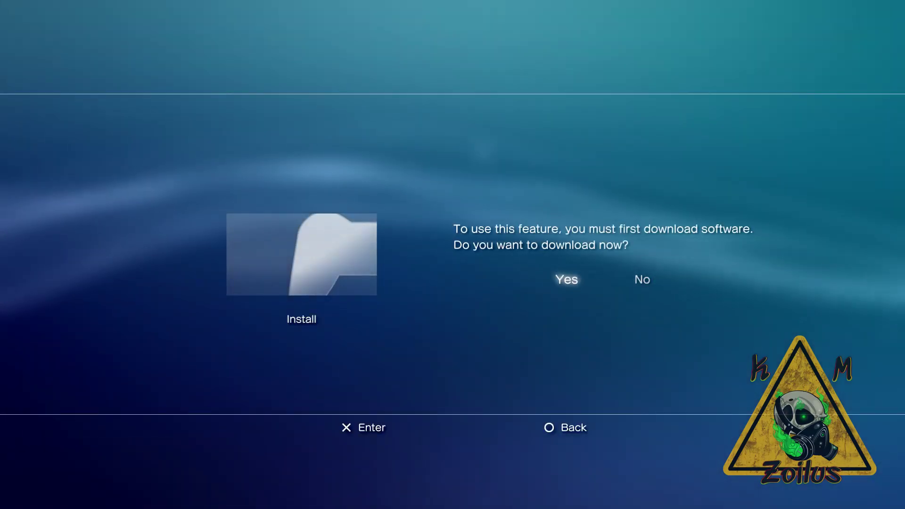
{"action": "key", "text": "Return"}
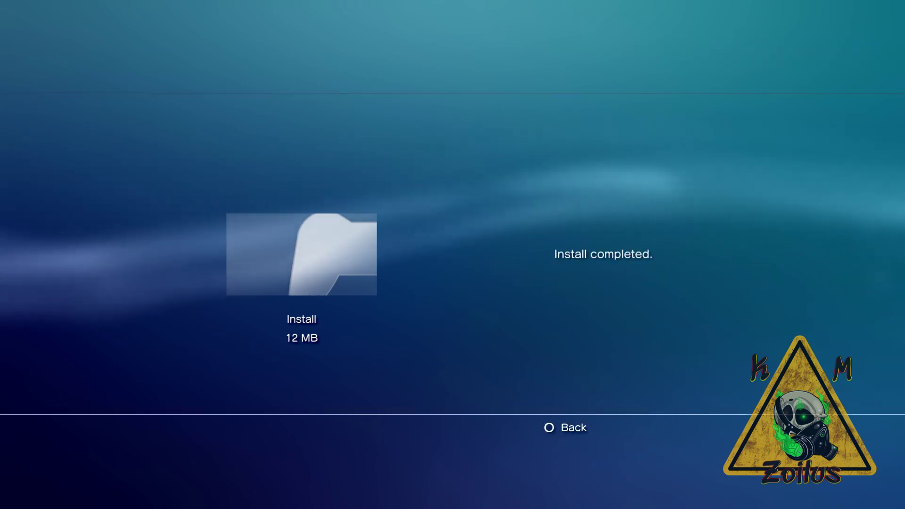
{"action": "key", "text": "Escape"}
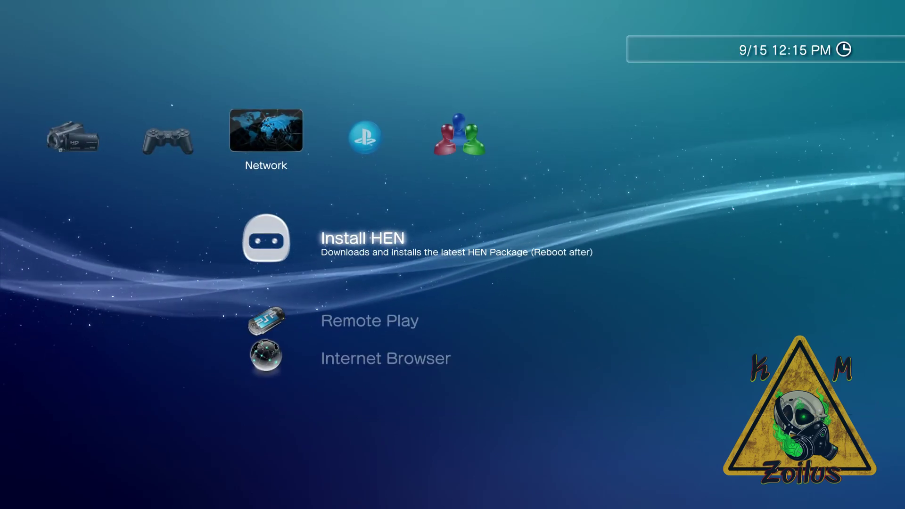
Restart the console so Enable HEN and Package Manager appear in the Game column.
{"action": "key", "text": "Home"}
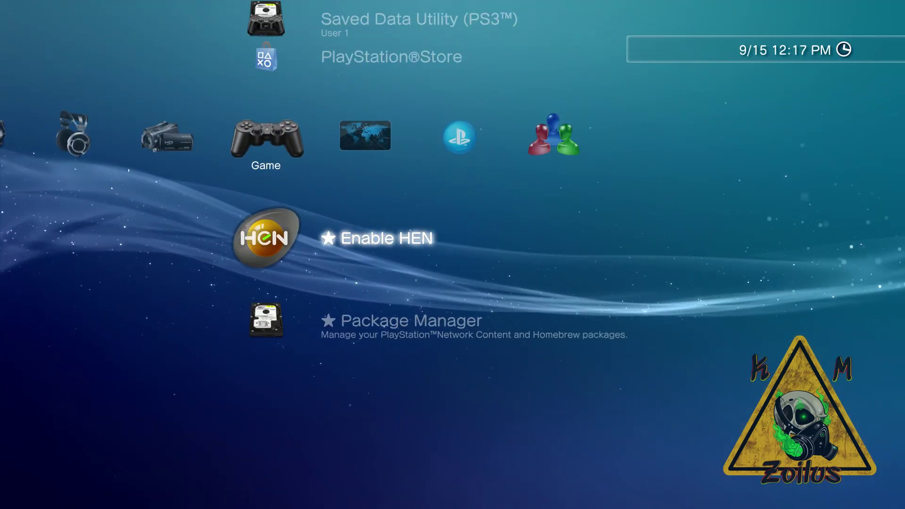
{"action": "key", "text": "Down"}
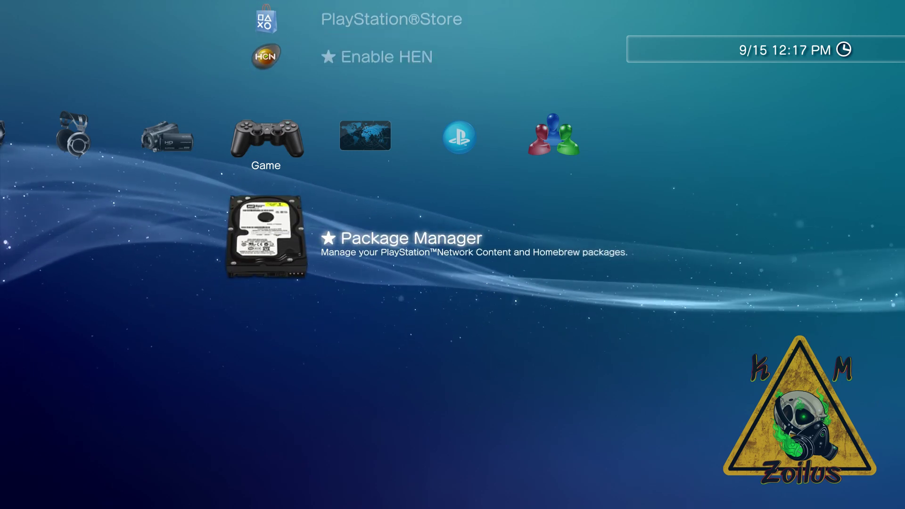
{"action": "key", "text": "Up"}
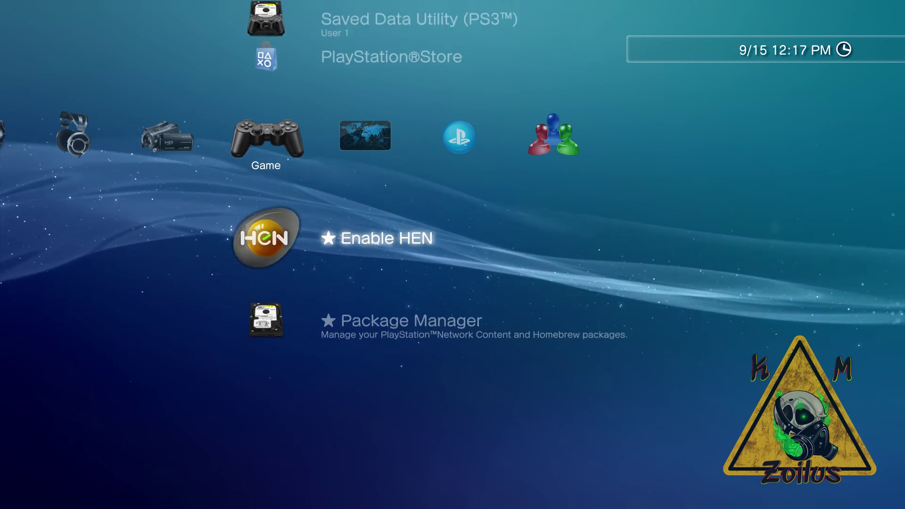